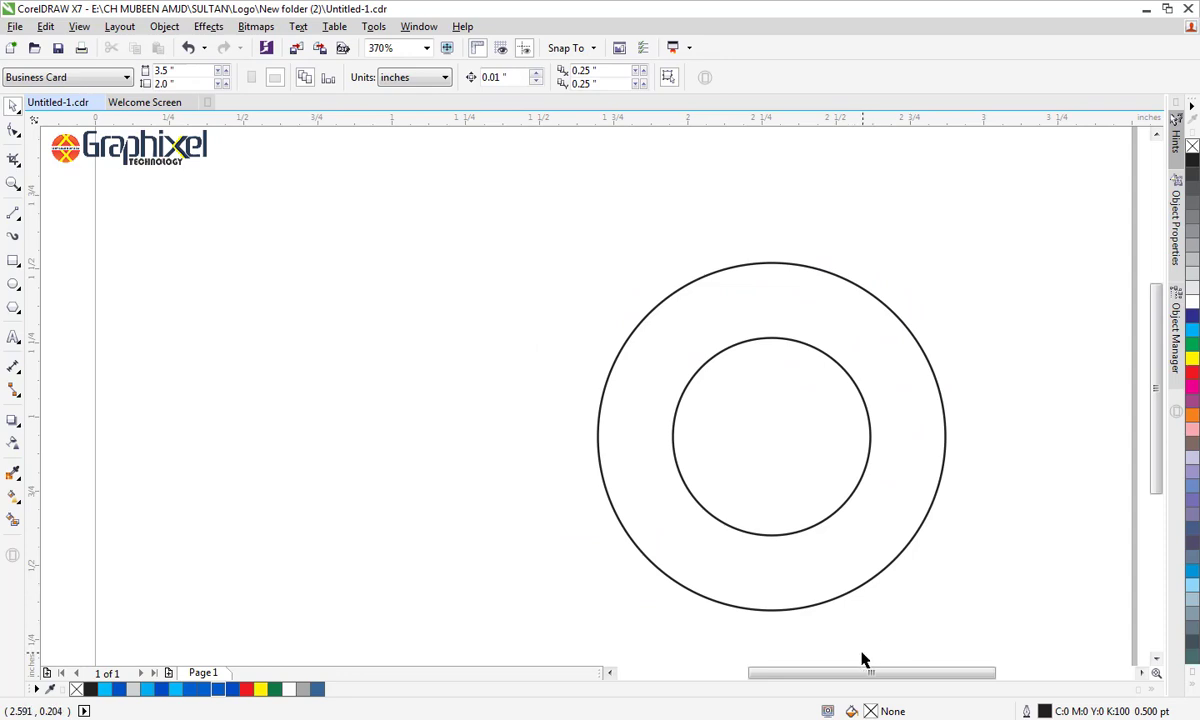
Move both concentric circles straight down together until the outer one nearly reaches the page's lower edge.
{"action": "key", "text": "z"}
{"action": "left_click", "coordinate": [652, 562], "text": "shift"}
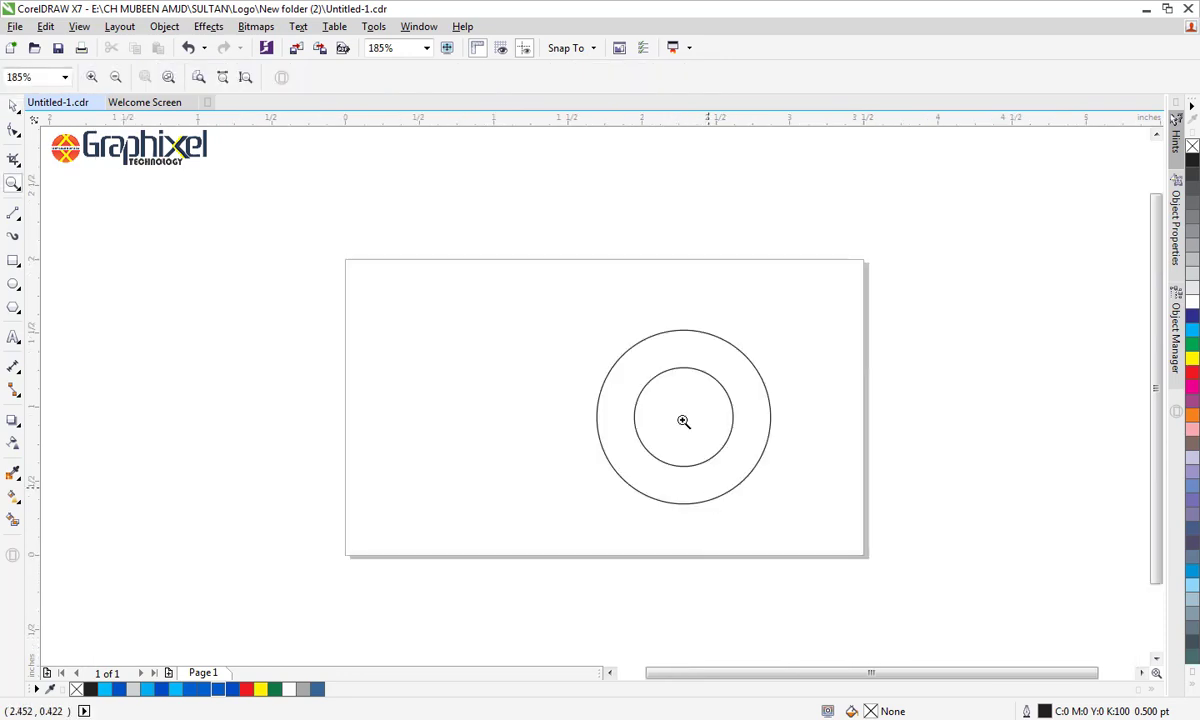
{"action": "left_click", "coordinate": [13, 105]}
{"action": "left_click_drag", "start_coordinate": [776, 299], "coordinate": [580, 520]}
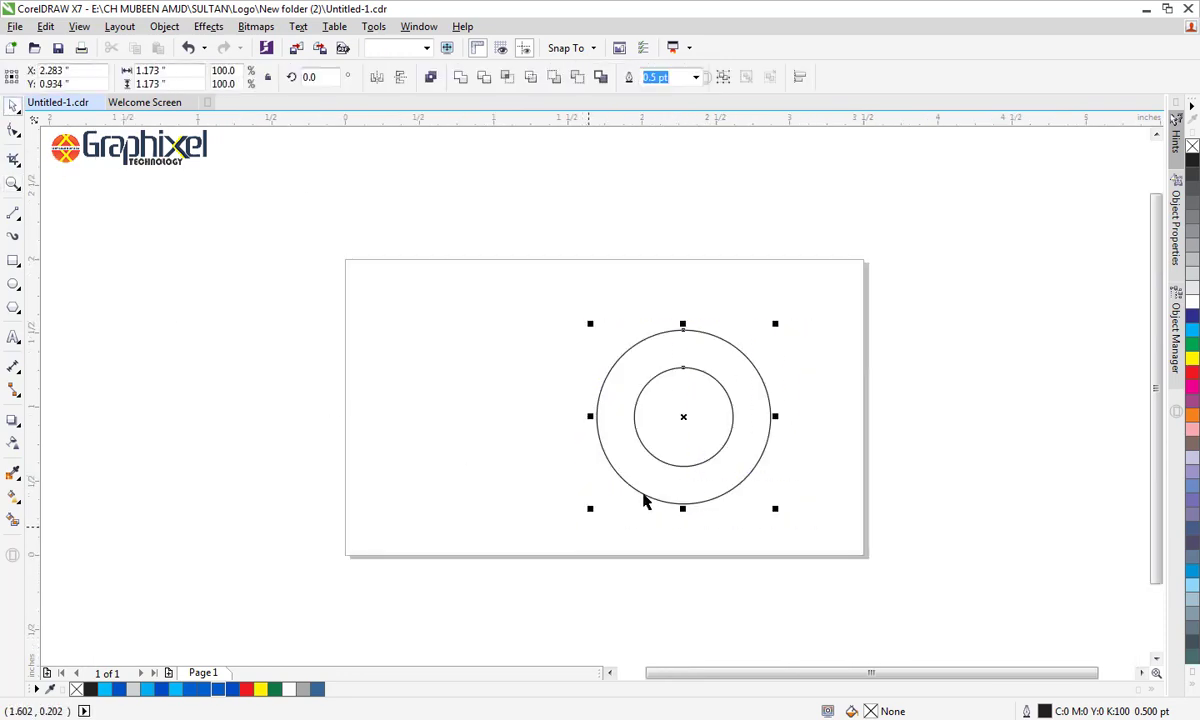
{"action": "left_click_drag", "start_coordinate": [683, 416], "coordinate": [683, 466]}
{"action": "key", "text": "Escape"}
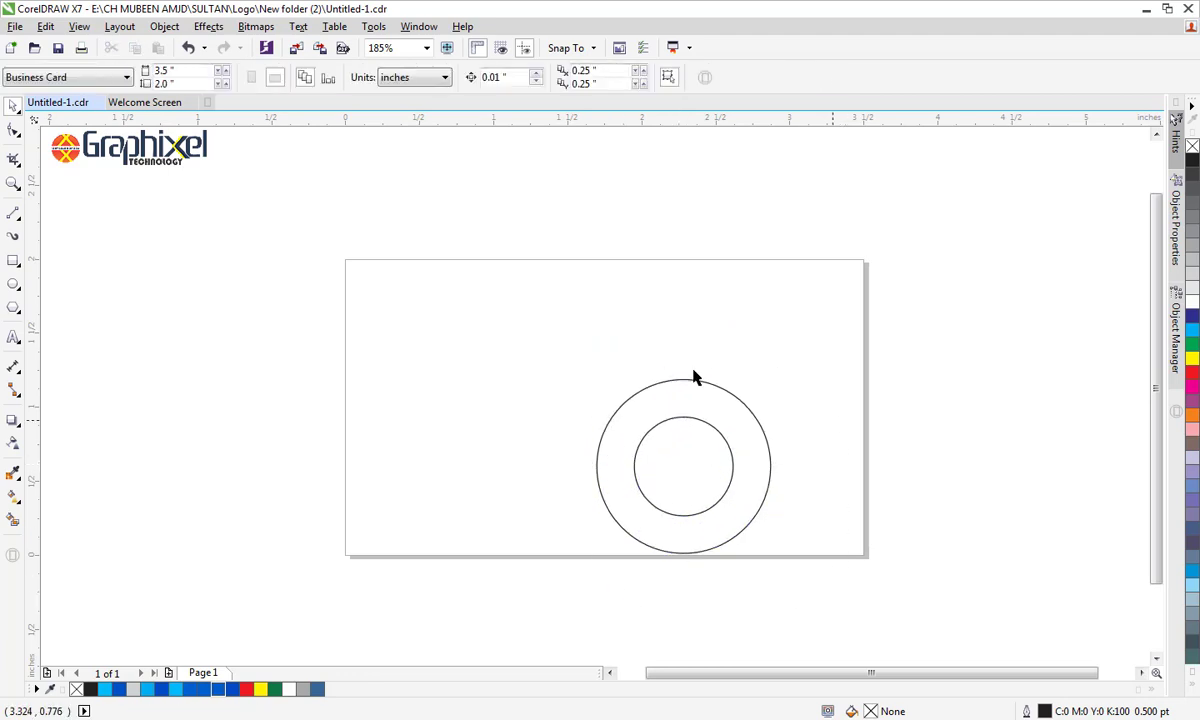
Draw an upright rectangle about 0.224 by 1.183 in, rising from the inner circle's left quadrant point.
{"action": "left_click", "coordinate": [13, 260]}
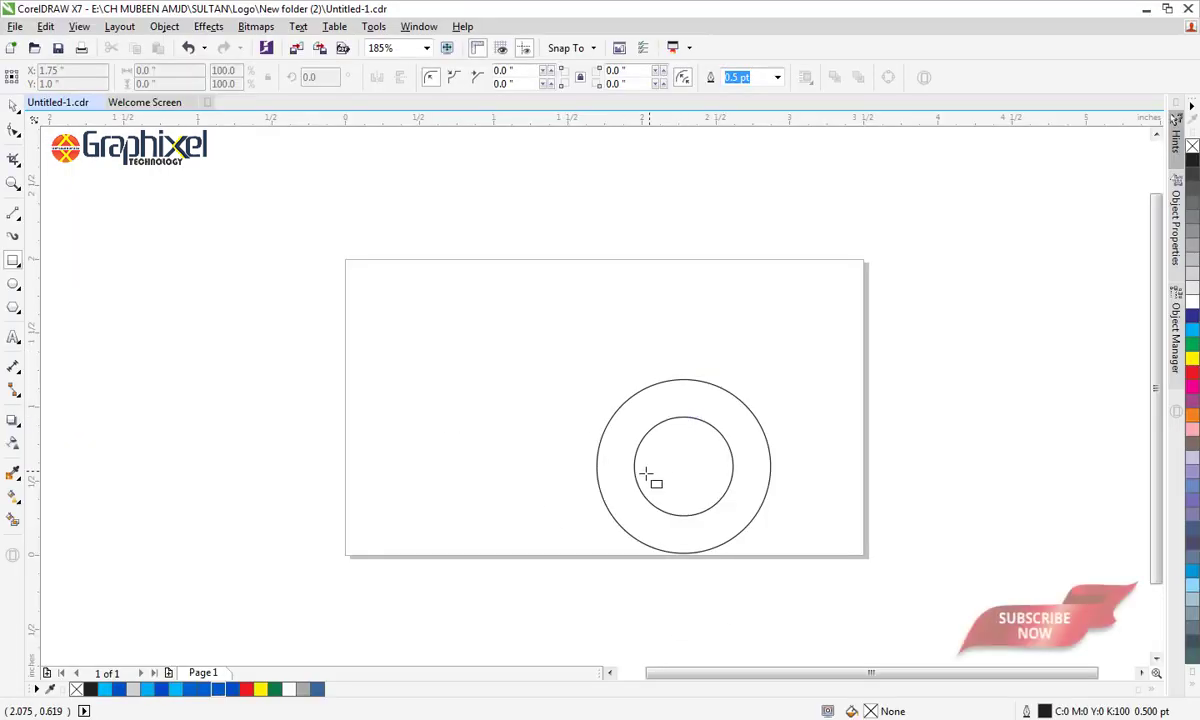
{"action": "mouse_move", "coordinate": [634, 466]}
{"action": "left_mouse_down"}
{"action": "mouse_move", "coordinate": [597, 469]}
{"action": "mouse_move", "coordinate": [595, 216]}
{"action": "left_mouse_up"}
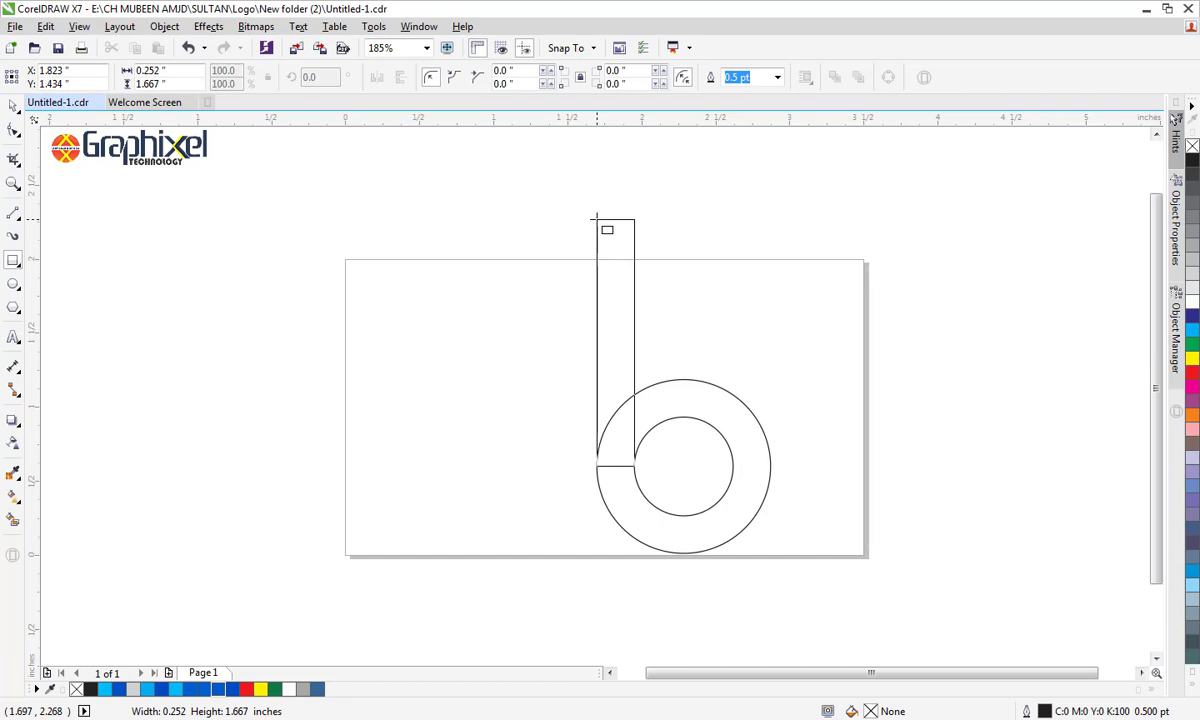
{"action": "left_click_drag", "start_coordinate": [595, 216], "coordinate": [596, 229]}
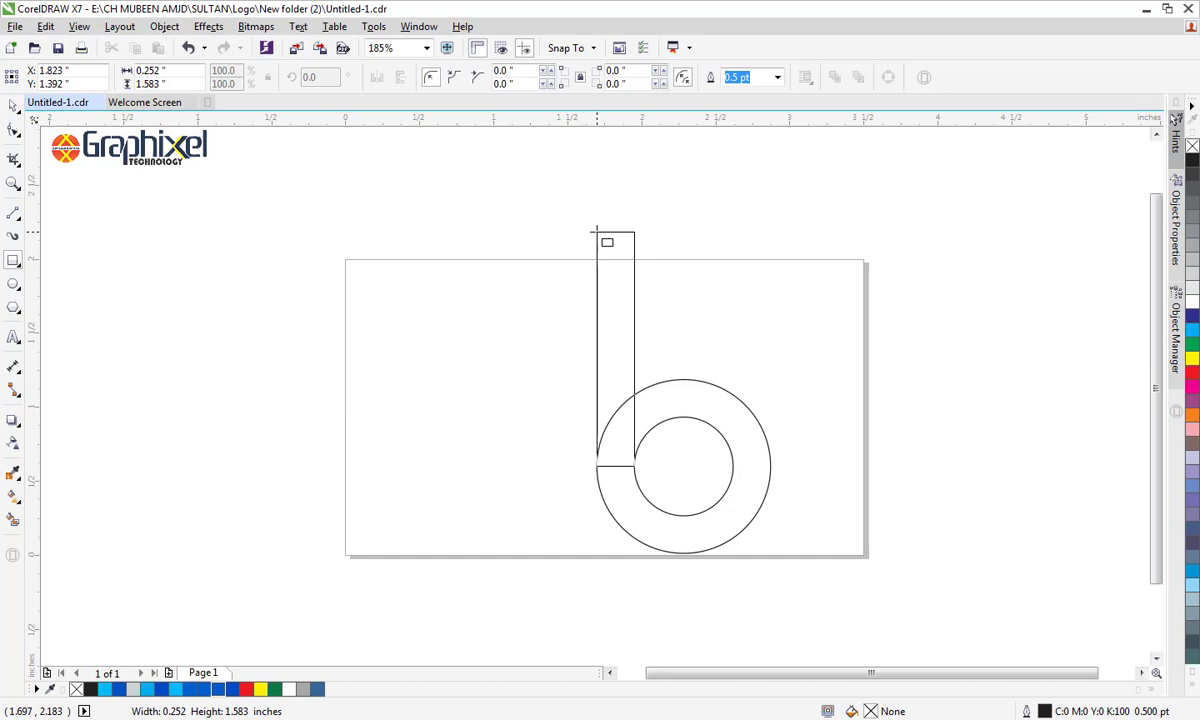
{"action": "mouse_move", "coordinate": [596, 229]}
{"action": "left_mouse_down"}
{"action": "mouse_move", "coordinate": [598, 311]}
{"action": "mouse_move", "coordinate": [600, 291]}
{"action": "left_mouse_up"}
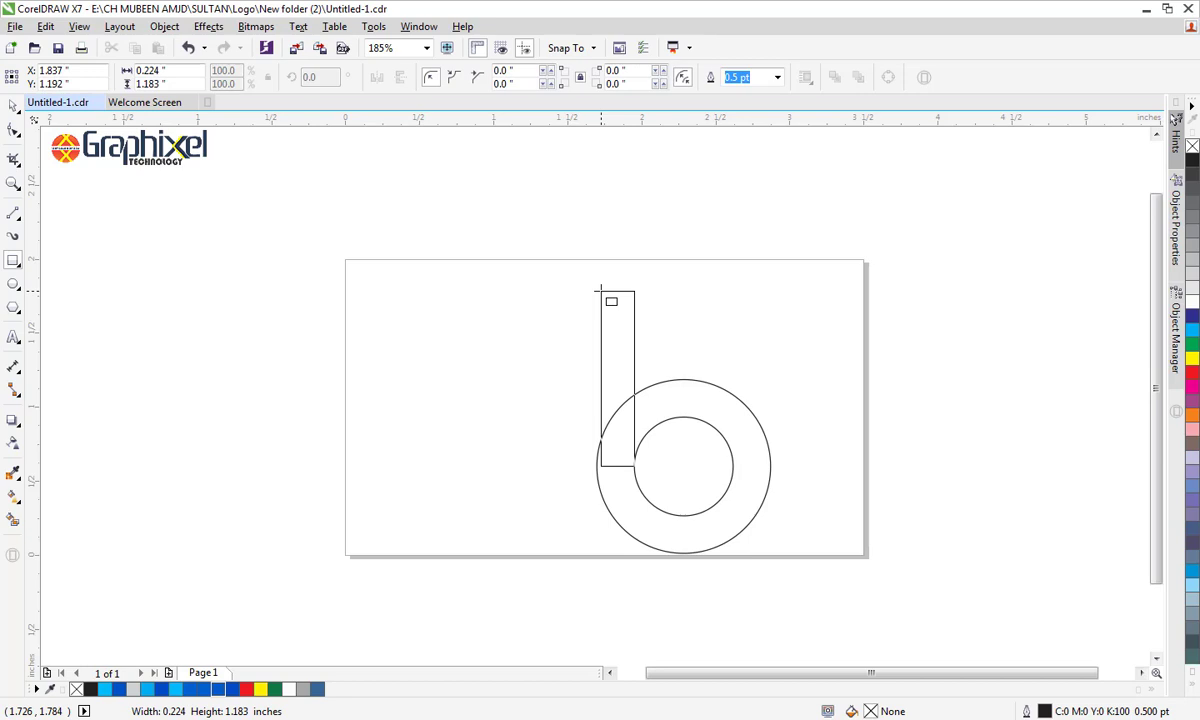
{"action": "left_click_drag", "start_coordinate": [600, 291], "coordinate": [600, 291]}
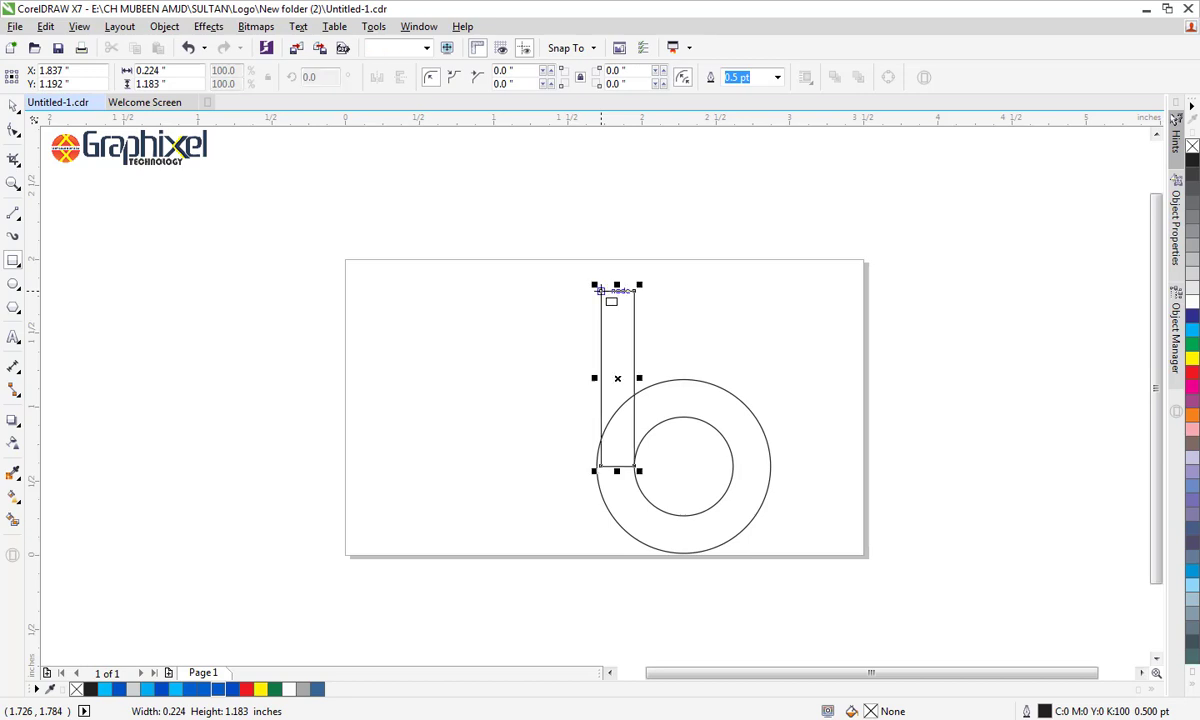
Widen the rectangle leftward to about 0.251 in so its left edge meets the outer circle's left quadrant.
{"action": "left_click", "coordinate": [13, 107]}
{"action": "left_click", "coordinate": [437, 383]}
{"action": "left_click", "coordinate": [603, 360]}
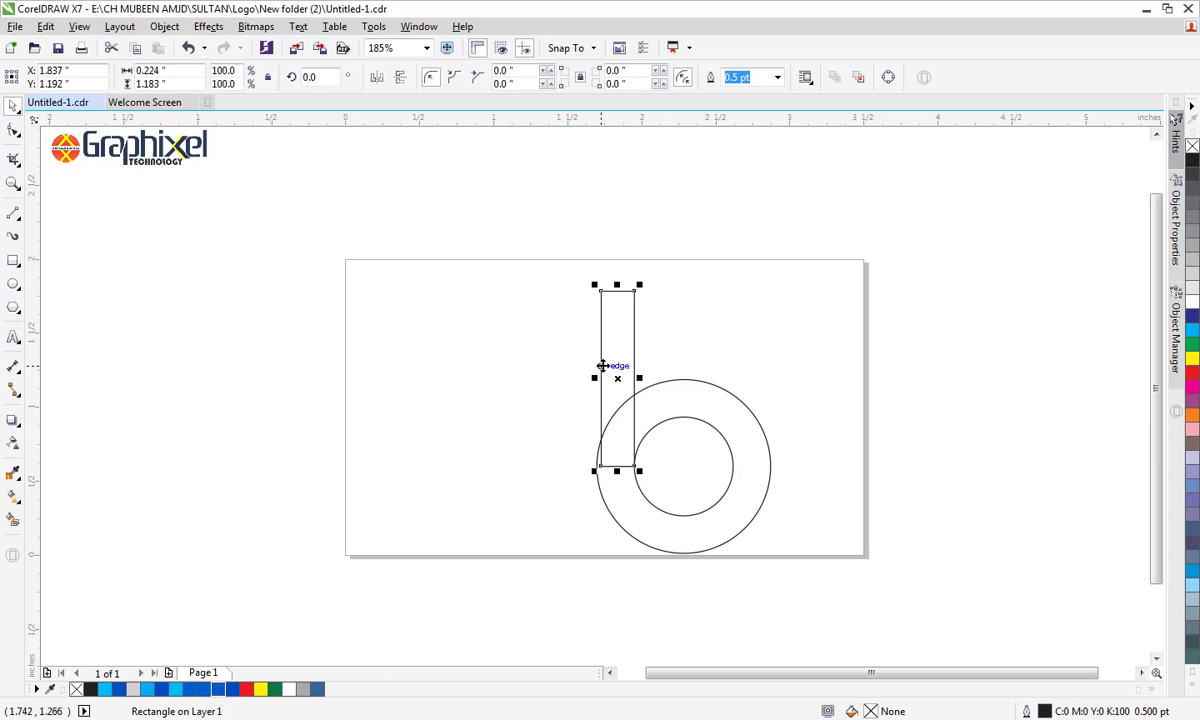
{"action": "left_click_drag", "start_coordinate": [595, 378], "coordinate": [590, 471]}
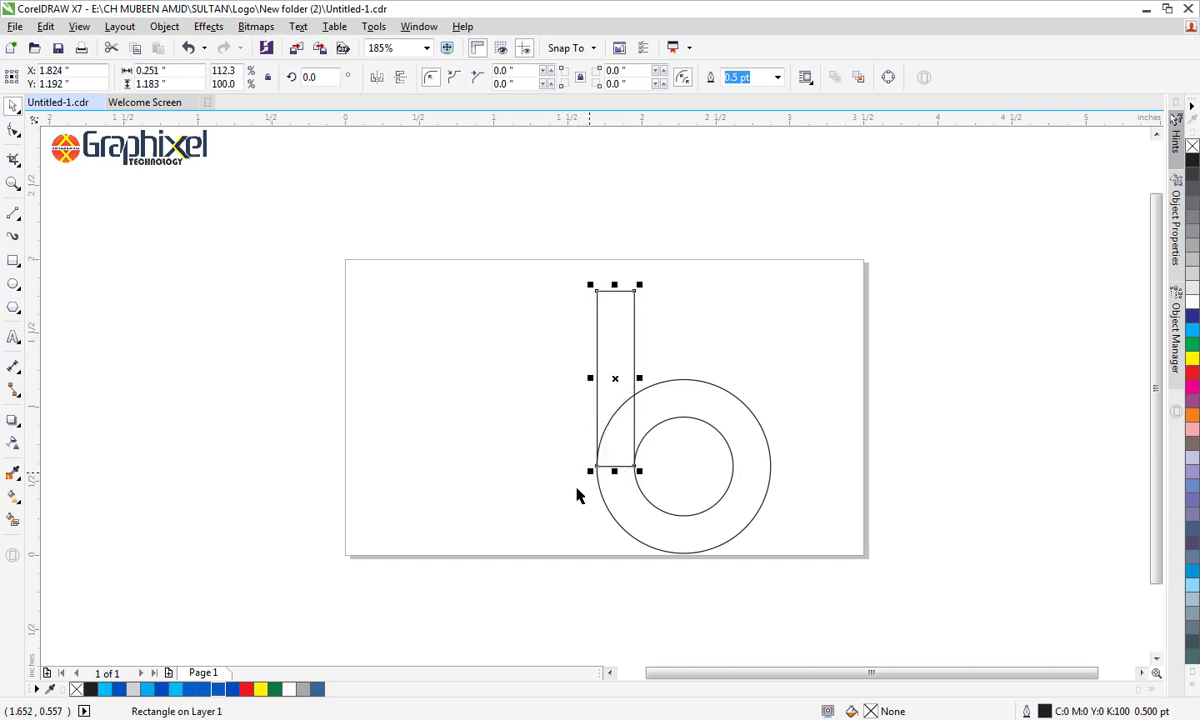
{"action": "left_click", "coordinate": [603, 605]}
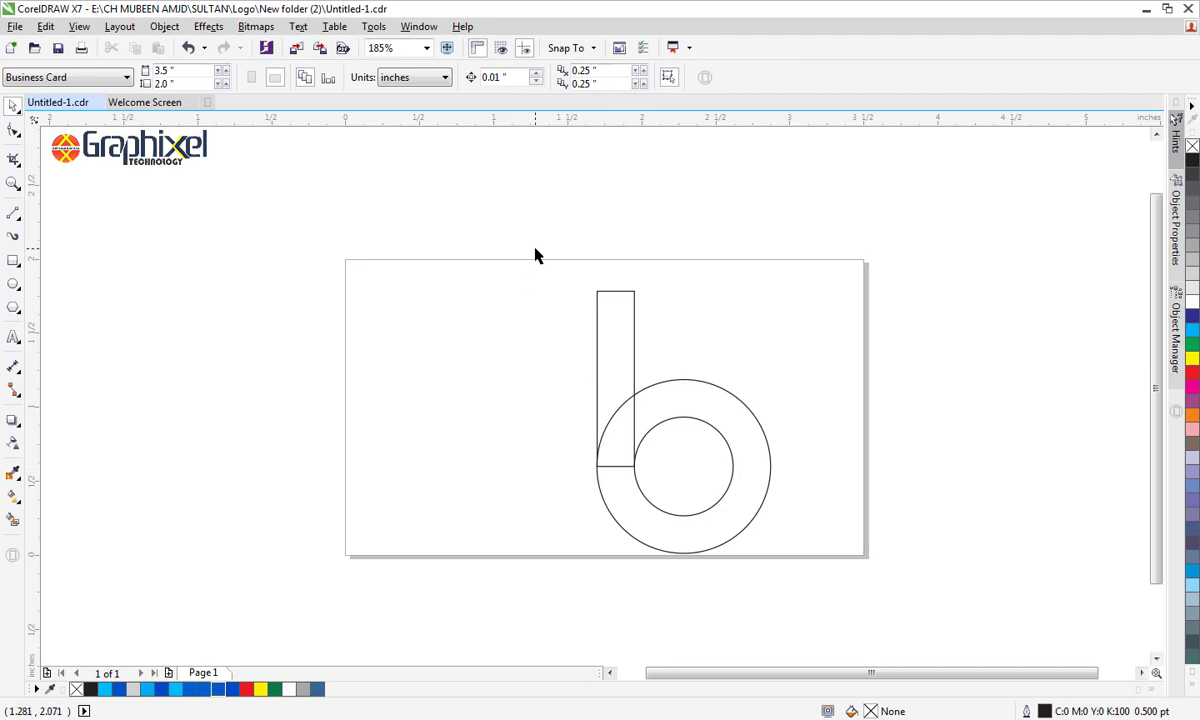
Draw a horizontal guide line about 1.21 in long leftward from the outer circle's bottom quadrant point.
{"action": "left_click_drag", "start_coordinate": [535, 255], "coordinate": [652, 505]}
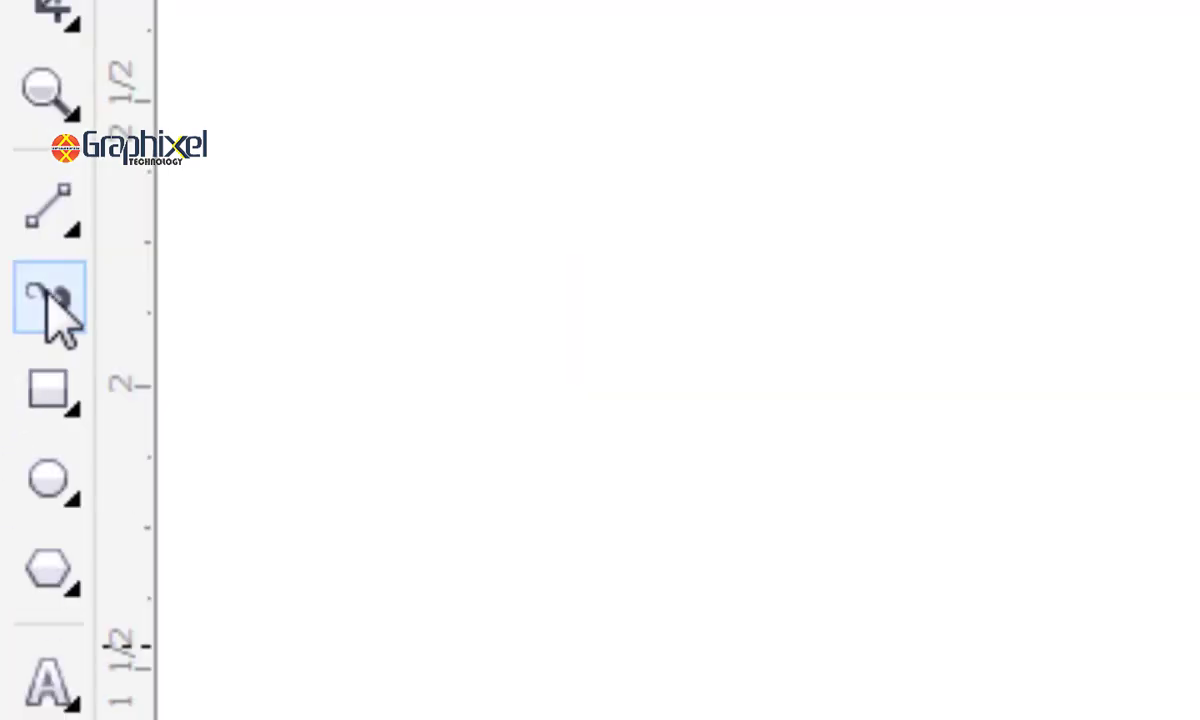
{"action": "left_click", "coordinate": [48, 207]}
{"action": "left_click_drag", "start_coordinate": [684, 554], "coordinate": [495, 553]}
{"action": "left_click", "coordinate": [12, 105]}
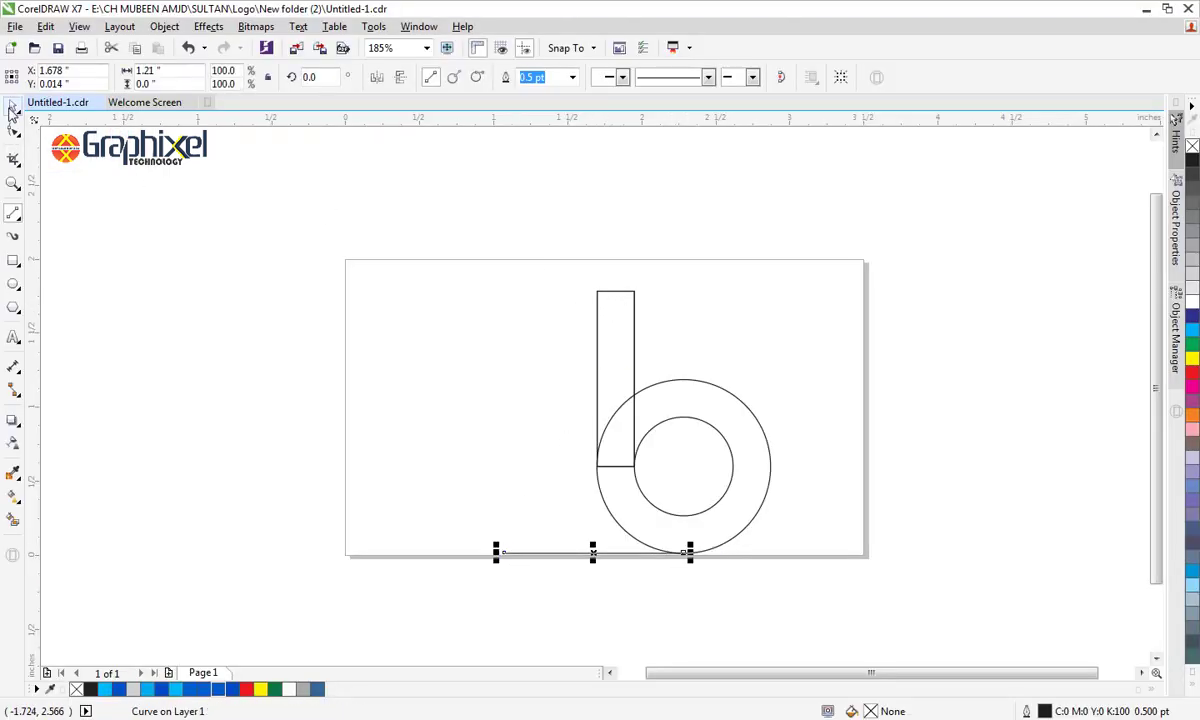
Make a mirrored copy of the rectangle reaching down to the guide line, and delete the guide line.
{"action": "left_click", "coordinate": [615, 305]}
{"action": "left_click", "coordinate": [620, 300]}
{"action": "left_click_drag", "start_coordinate": [615, 290], "coordinate": [624, 553]}
{"action": "left_click", "coordinate": [560, 568]}
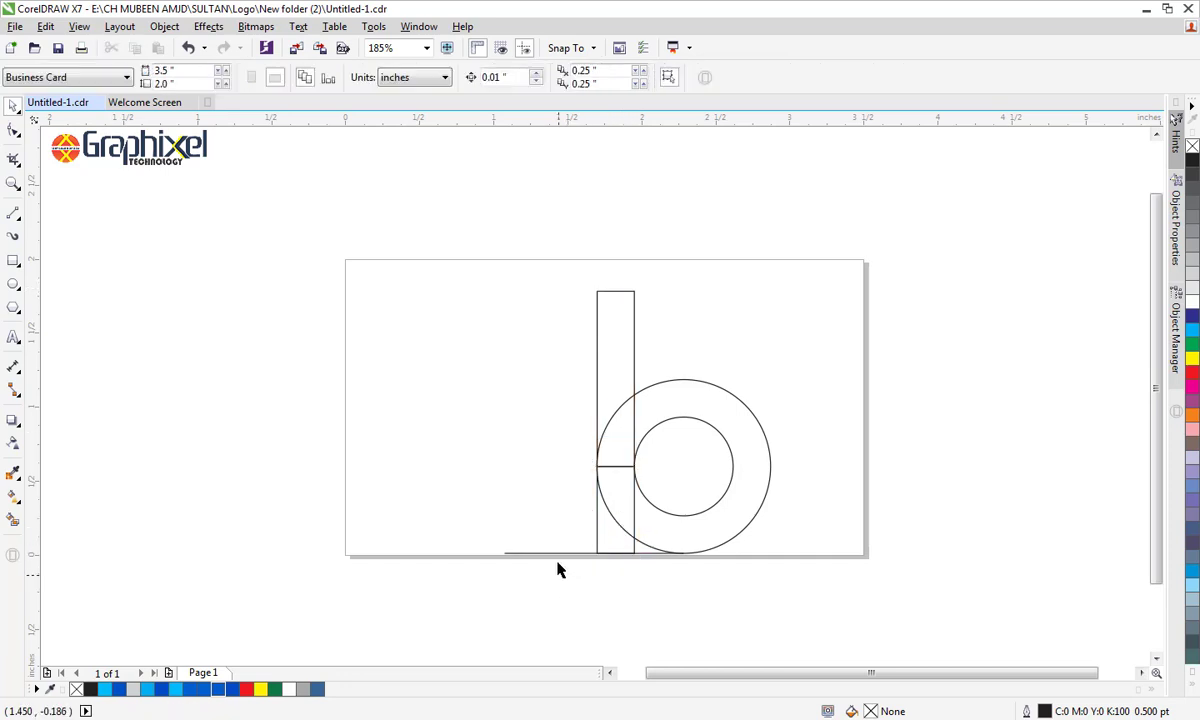
{"action": "left_click", "coordinate": [554, 554]}
{"action": "left_click", "coordinate": [575, 583]}
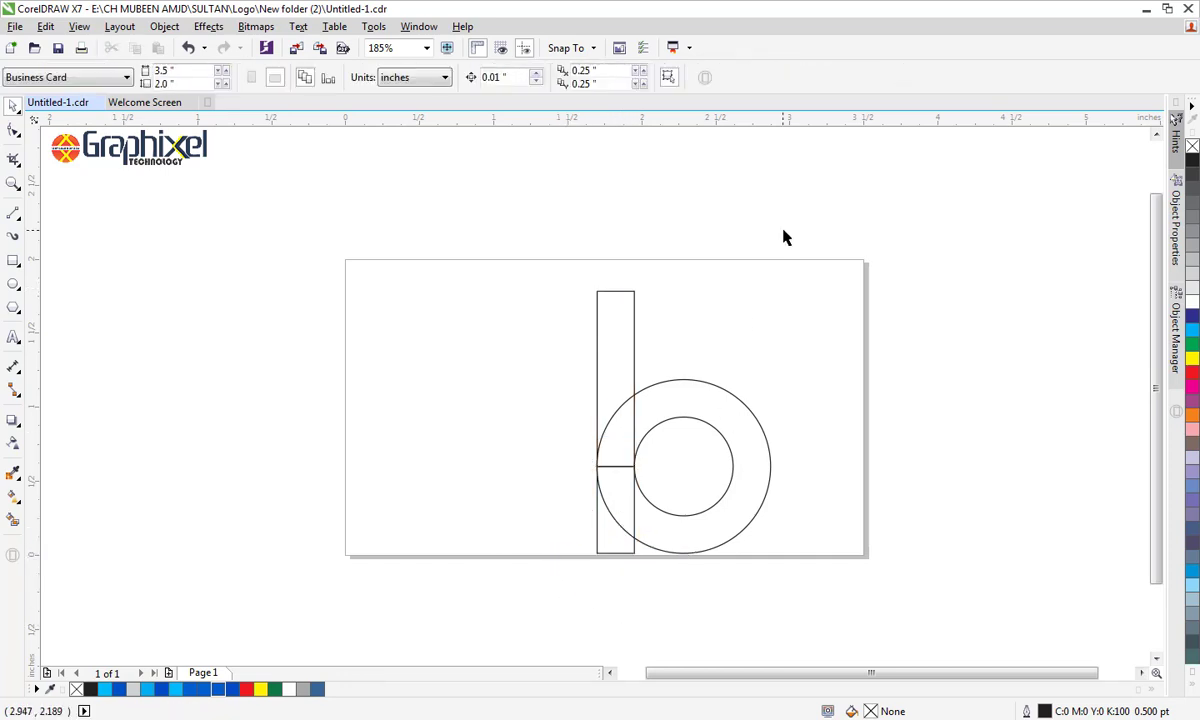
Move both circles and both rectangles together slightly left and up on the page.
{"action": "left_click_drag", "start_coordinate": [821, 245], "coordinate": [568, 565]}
{"action": "left_click_drag", "start_coordinate": [704, 494], "coordinate": [680, 490]}
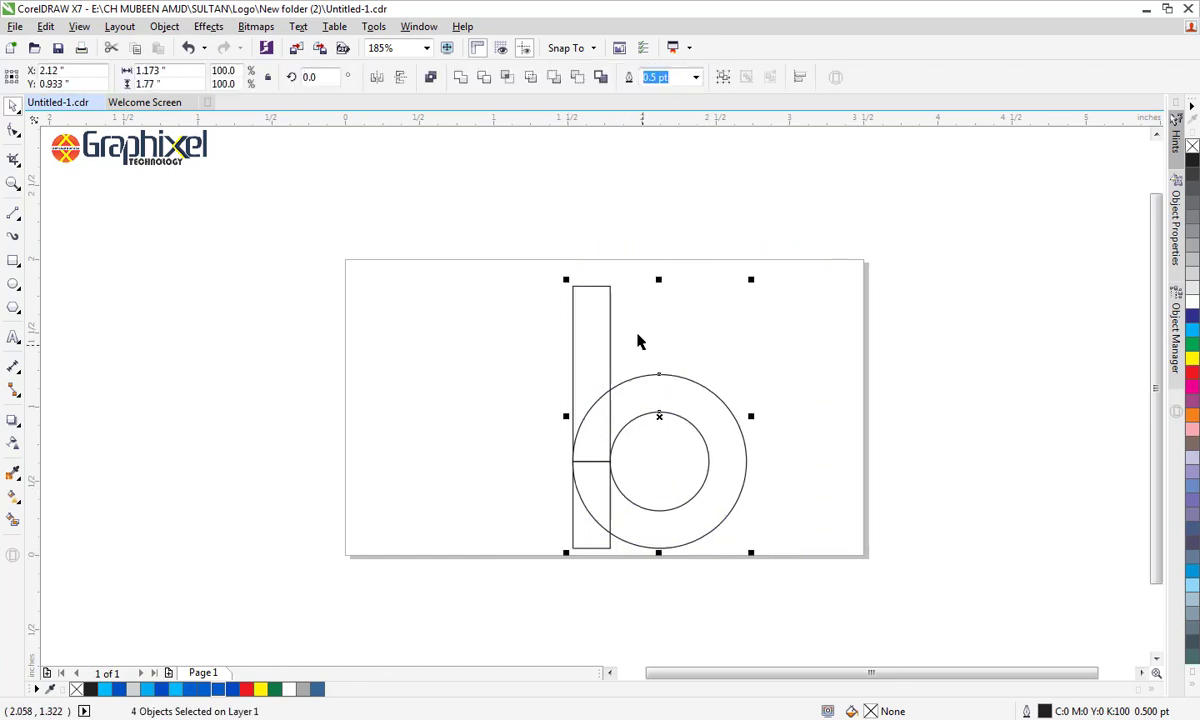
{"action": "left_click", "coordinate": [606, 322]}
{"action": "left_click", "coordinate": [600, 289]}
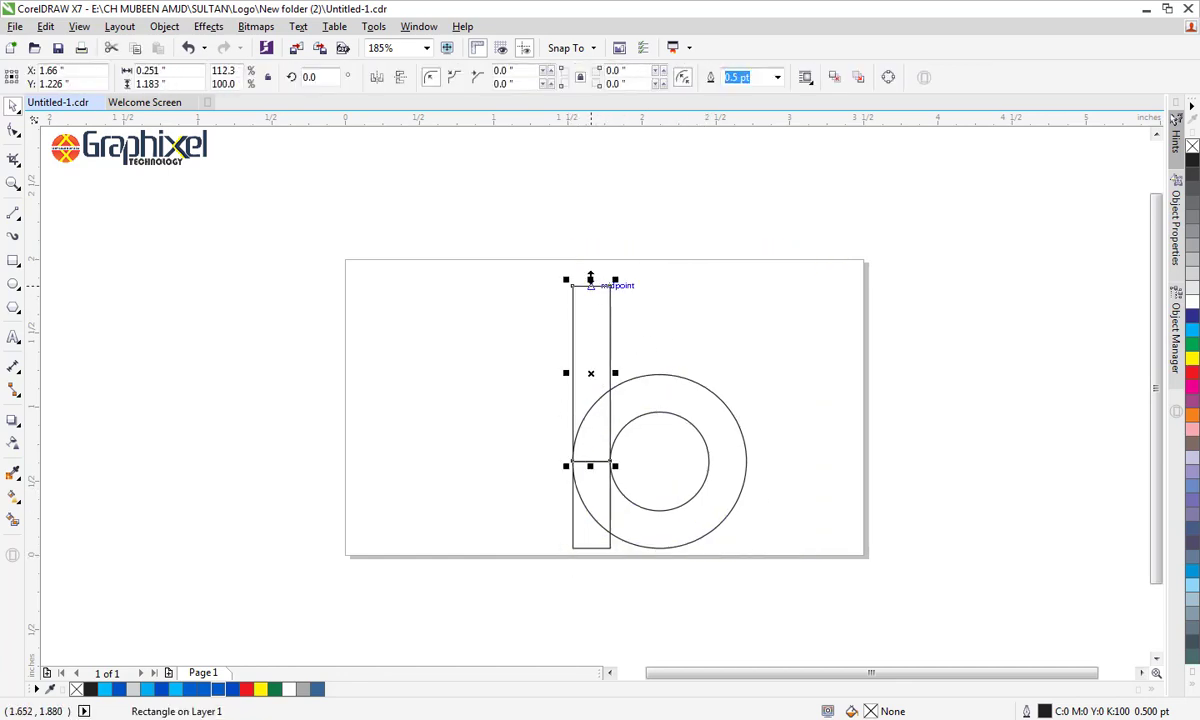
{"action": "left_click_drag", "start_coordinate": [590, 277], "coordinate": [590, 270]}
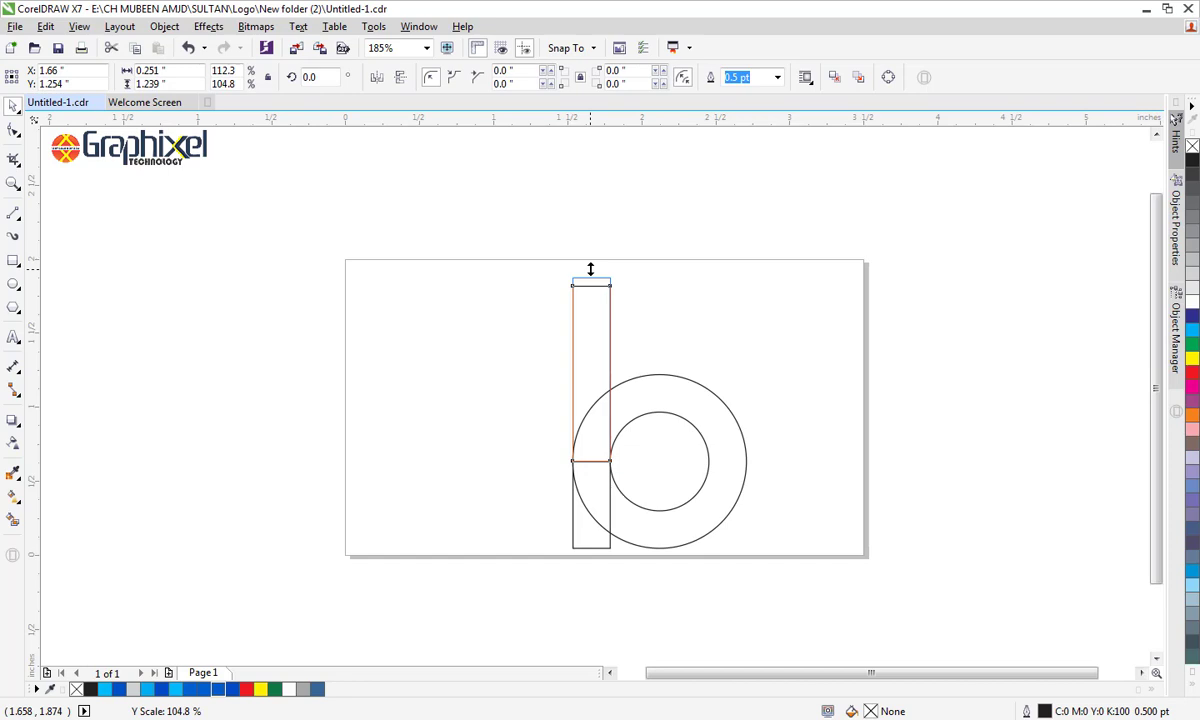
{"action": "mouse_move", "coordinate": [590, 269]}
{"action": "left_mouse_down"}
{"action": "mouse_move", "coordinate": [594, 297]}
{"action": "mouse_move", "coordinate": [597, 283]}
{"action": "left_mouse_up"}
{"action": "left_click_drag", "start_coordinate": [597, 283], "coordinate": [598, 283]}
{"action": "left_click", "coordinate": [717, 316]}
{"action": "mouse_move", "coordinate": [890, 236]}
{"action": "left_mouse_down"}
{"action": "mouse_move", "coordinate": [672, 509]}
{"action": "mouse_move", "coordinate": [530, 600]}
{"action": "left_mouse_up"}
{"action": "left_click", "coordinate": [431, 488]}
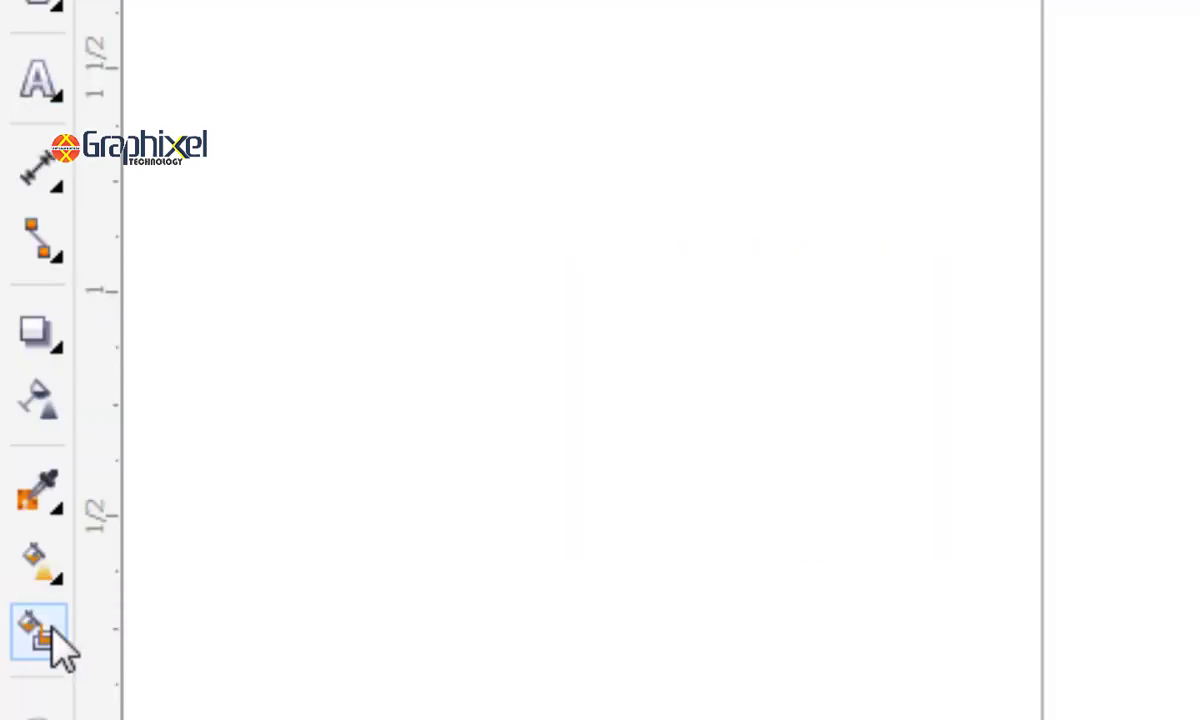
Draw a horizontal and a vertical line across the outer circle through its centre, each about 1.173 in long.
{"action": "left_click", "coordinate": [40, 630]}
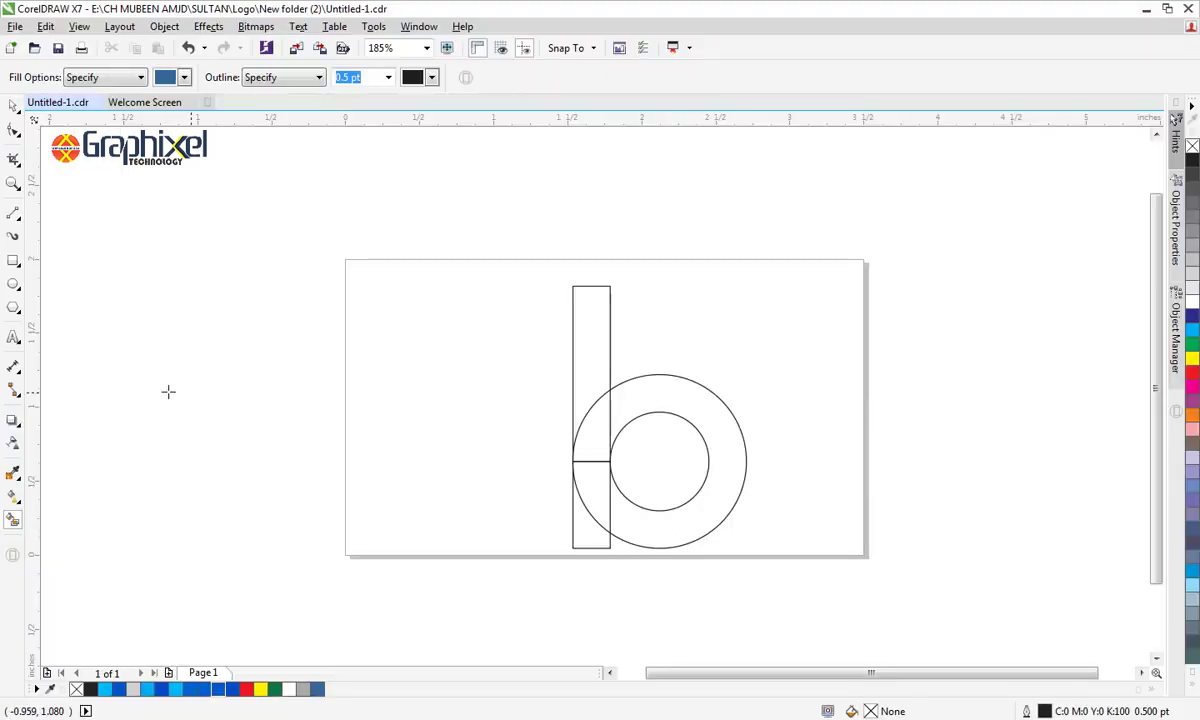
{"action": "left_click", "coordinate": [13, 213]}
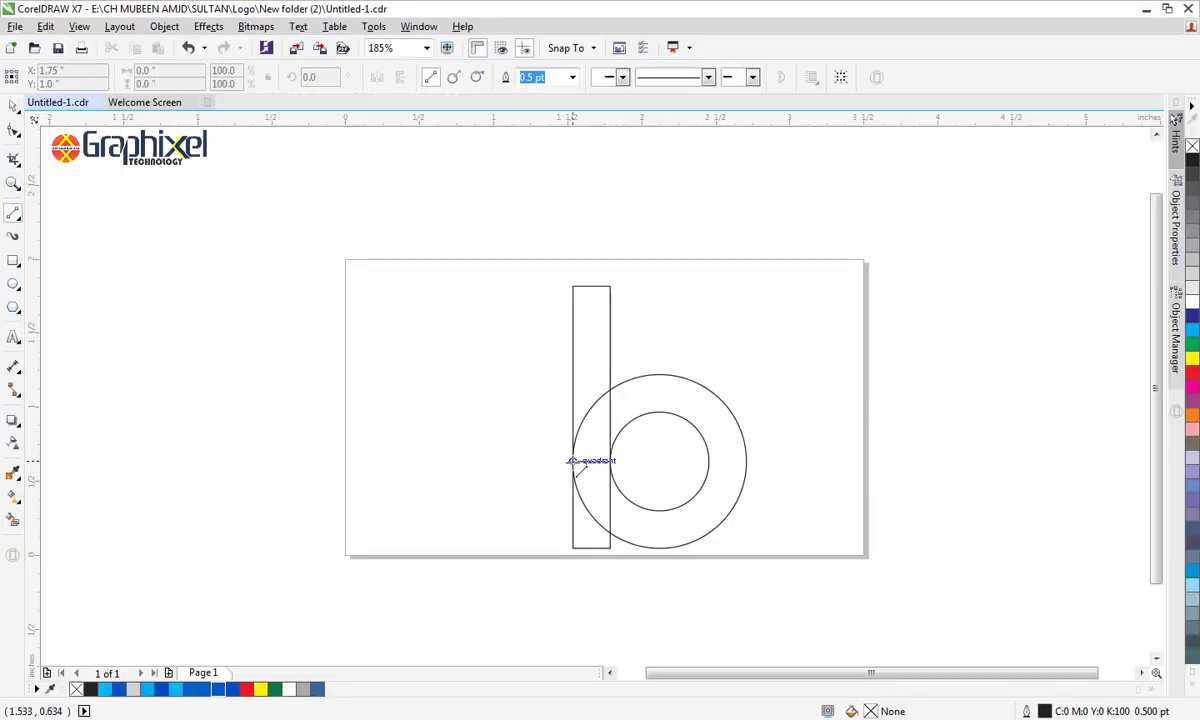
{"action": "left_click_drag", "start_coordinate": [572, 461], "coordinate": [745, 461]}
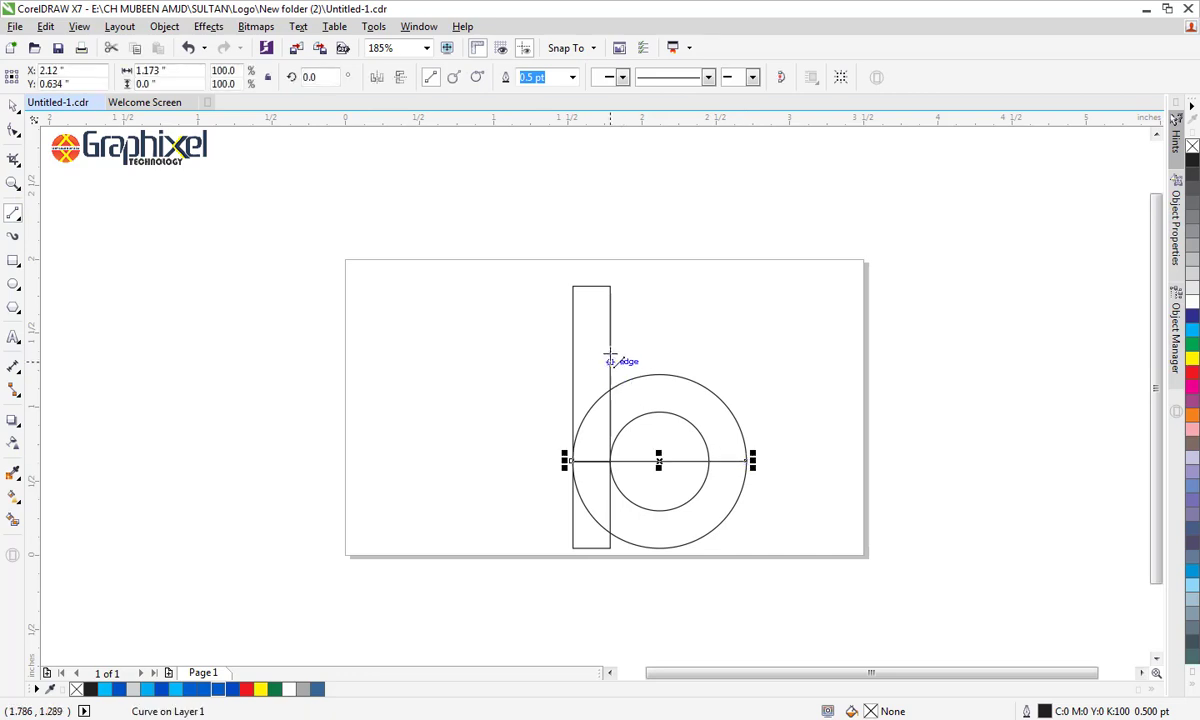
{"action": "left_click_drag", "start_coordinate": [658, 374], "coordinate": [659, 549]}
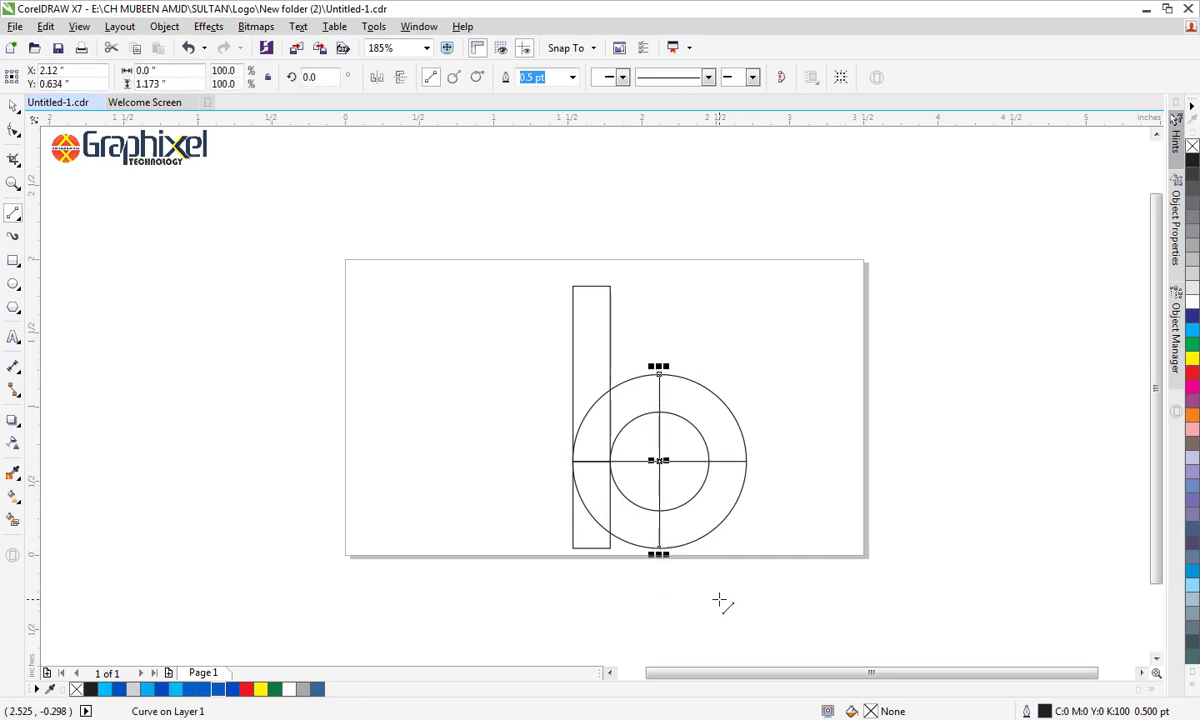
Smart Fill the four ring sections outside the stem with blue #336699.
{"action": "left_click", "coordinate": [13, 519]}
{"action": "left_click", "coordinate": [706, 512]}
{"action": "left_click", "coordinate": [720, 431]}
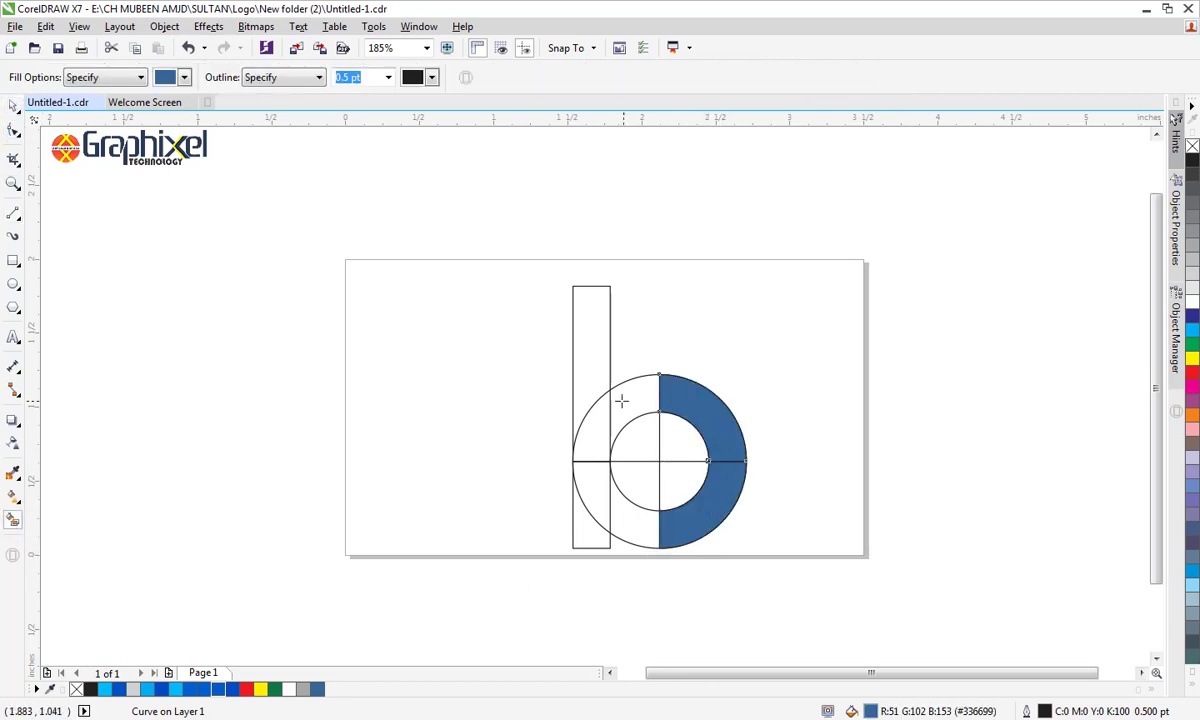
{"action": "left_click", "coordinate": [621, 402]}
{"action": "left_click", "coordinate": [613, 498]}
Smart Fill the stem with blue #336699, covering its two overlaps with the ring, the upper part and the lower corner.
{"action": "left_click", "coordinate": [588, 494]}
{"action": "left_click", "coordinate": [592, 432]}
{"action": "left_click", "coordinate": [591, 383]}
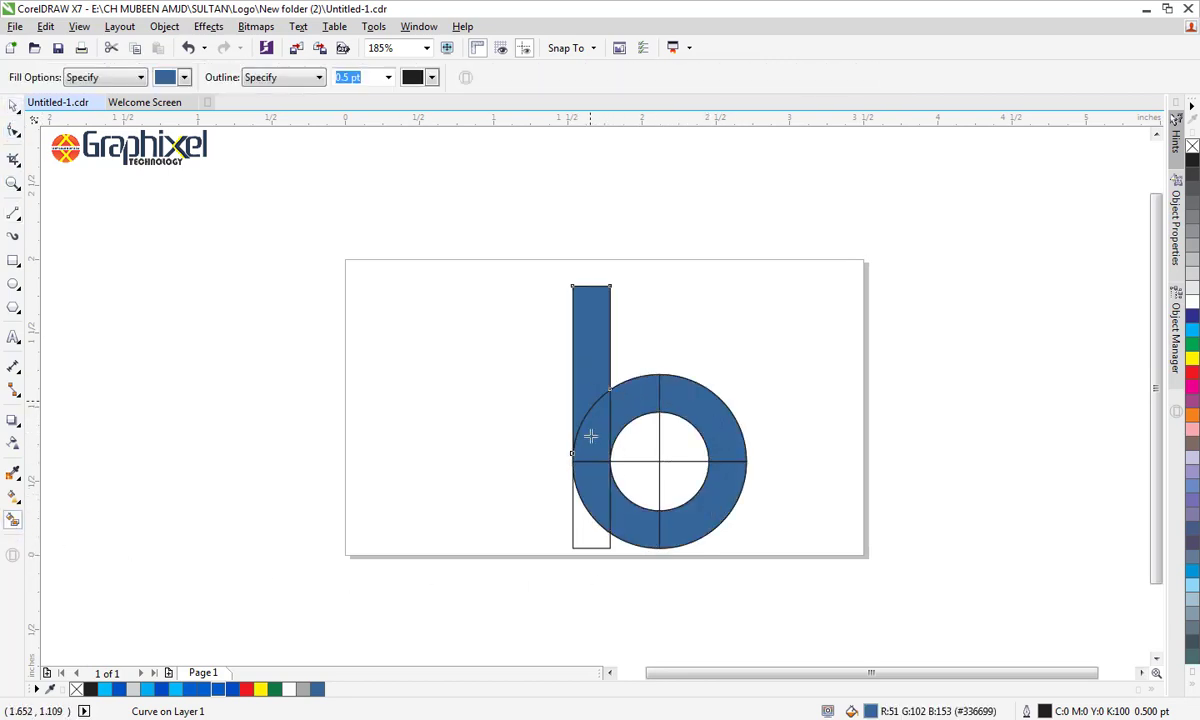
{"action": "left_click", "coordinate": [583, 526]}
{"action": "left_click", "coordinate": [13, 105]}
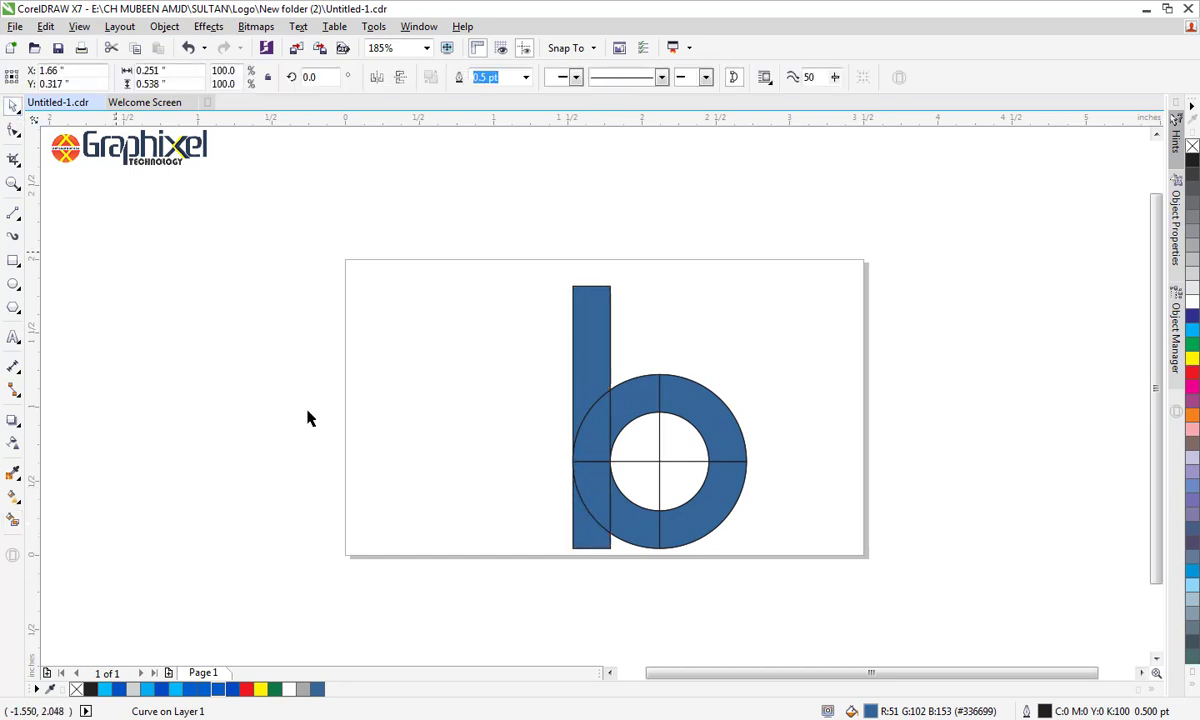
Select all the blue filled pieces of the ring and stem and move them left, away from the construction outlines.
{"action": "left_click", "coordinate": [308, 418]}
{"action": "left_click", "coordinate": [591, 397]}
{"action": "left_click", "coordinate": [596, 440], "text": "shift"}
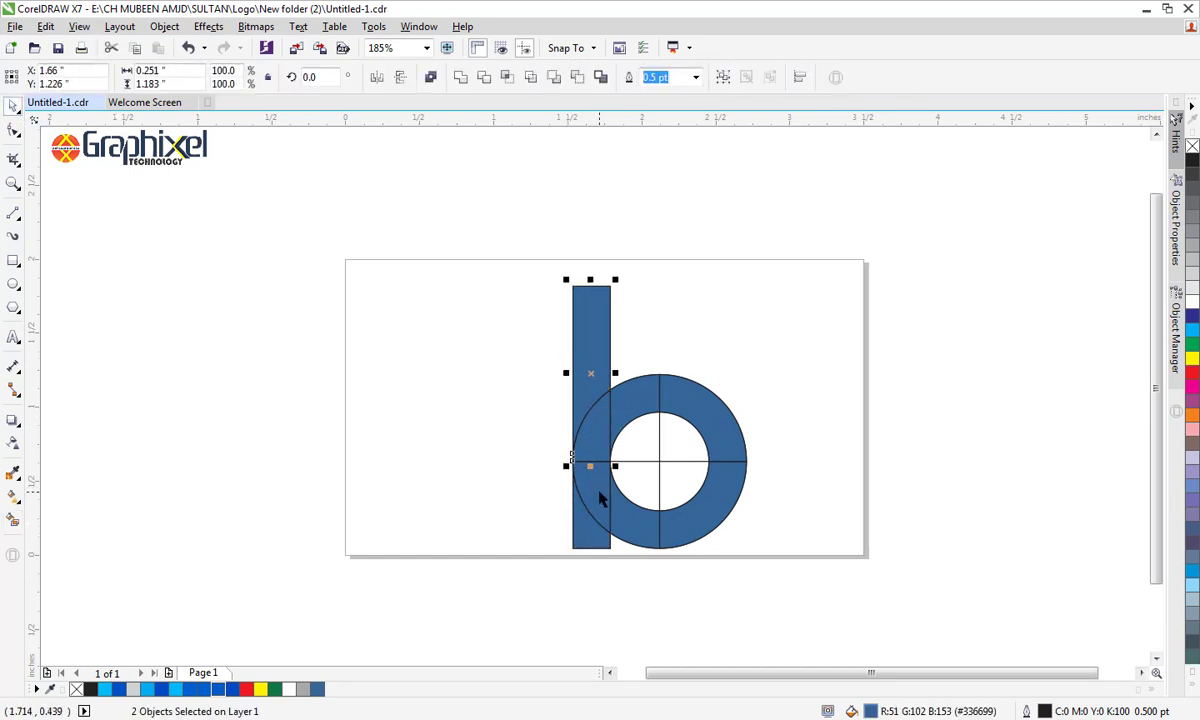
{"action": "left_click", "coordinate": [600, 498], "text": "shift"}
{"action": "left_click", "coordinate": [605, 533], "text": "shift"}
{"action": "left_click", "coordinate": [673, 530], "text": "shift"}
{"action": "left_click", "coordinate": [710, 429], "text": "shift"}
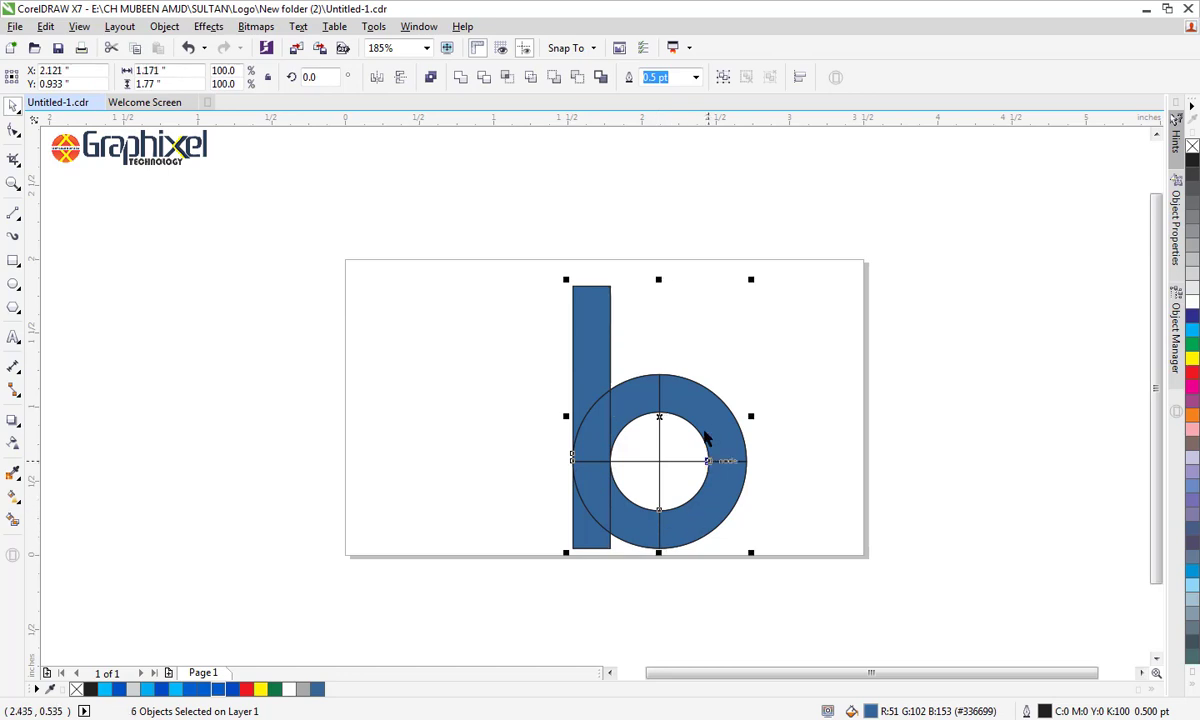
{"action": "left_click", "coordinate": [660, 410], "text": "shift"}
{"action": "left_click_drag", "start_coordinate": [640, 401], "coordinate": [453, 401]}
Delete the leftover construction outlines and move the filled letter back to the middle of the page.
{"action": "left_click_drag", "start_coordinate": [809, 225], "coordinate": [557, 632]}
{"action": "key", "text": "Delete"}
{"action": "left_click_drag", "start_coordinate": [670, 225], "coordinate": [375, 607]}
{"action": "left_click_drag", "start_coordinate": [415, 512], "coordinate": [588, 497]}
{"action": "left_click", "coordinate": [638, 626]}
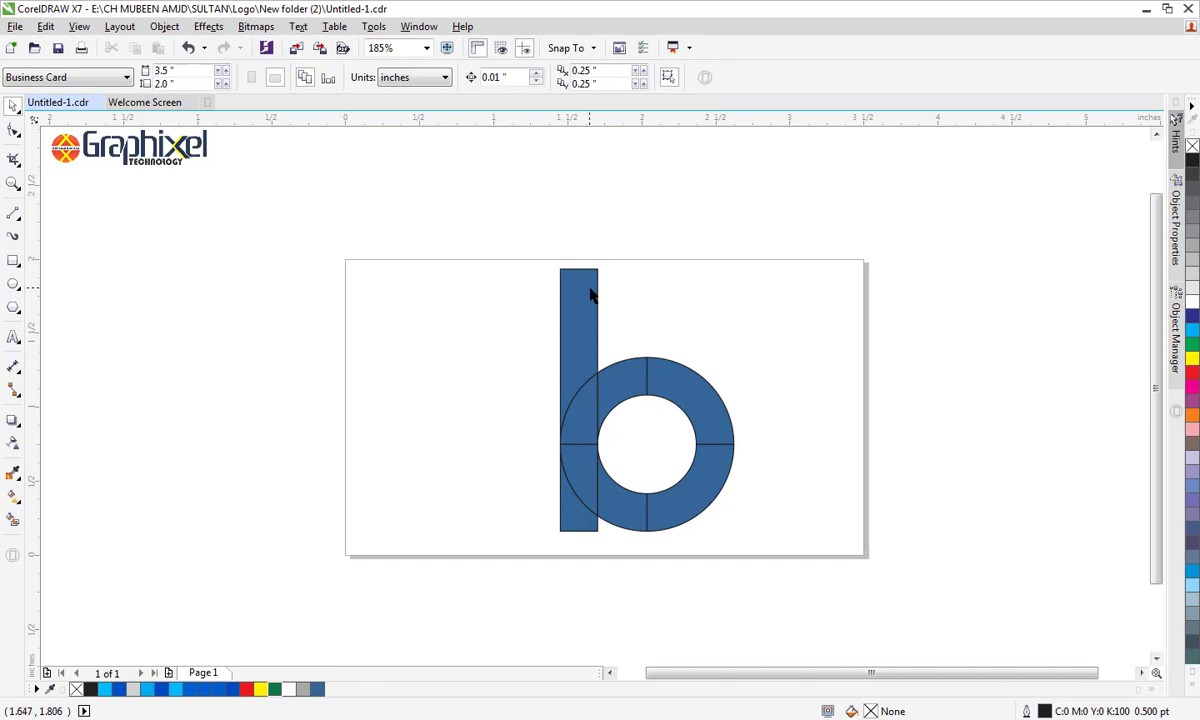
Weld the ring's two lower sections, the two ring-stem overlaps and the upper stem into one shape.
{"action": "key", "text": "z"}
{"action": "left_click", "coordinate": [661, 374]}
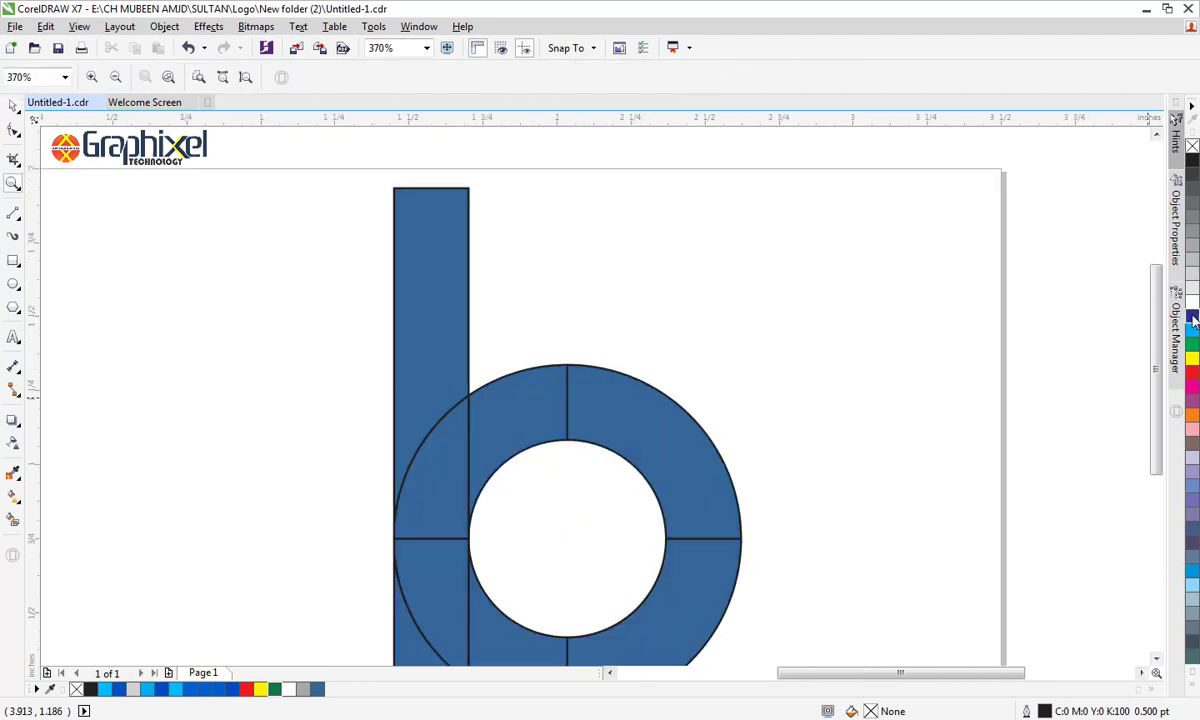
{"action": "scroll", "coordinate": [1163, 306], "scroll_direction": "down", "scroll_amount": 1}
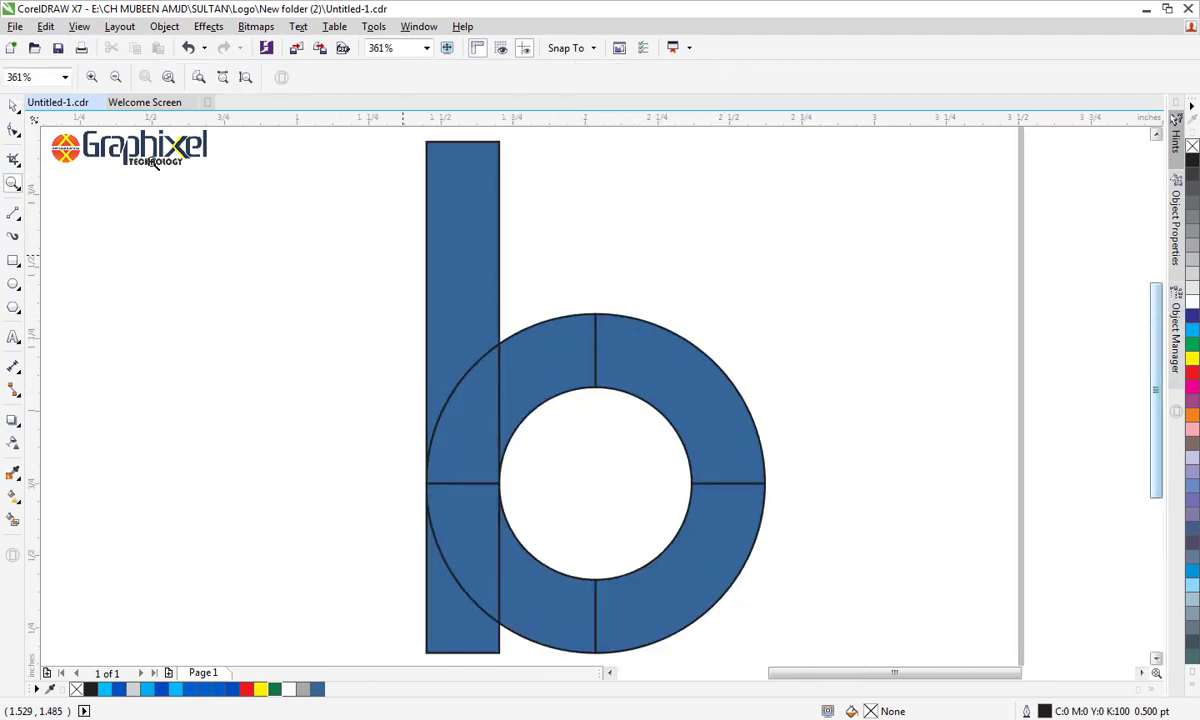
{"action": "left_click", "coordinate": [13, 105]}
{"action": "left_click", "coordinate": [680, 389]}
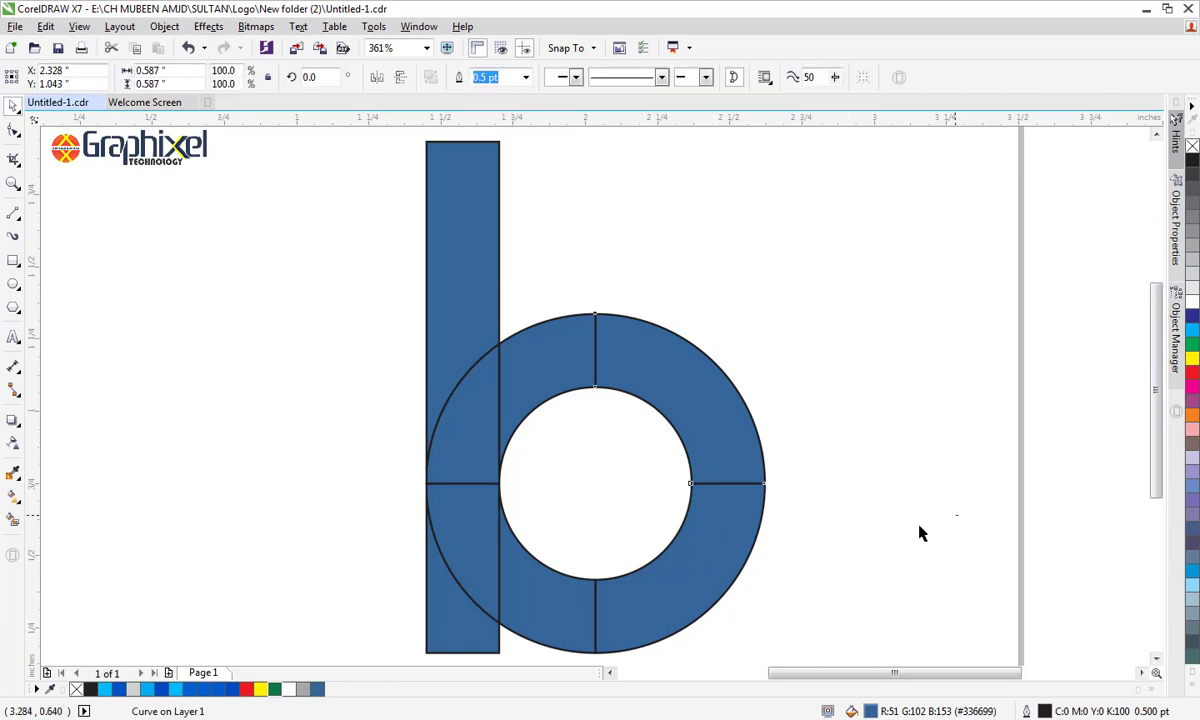
{"action": "left_click", "coordinate": [732, 551]}
{"action": "left_click", "coordinate": [553, 603], "text": "shift"}
{"action": "left_click", "coordinate": [459, 542], "text": "shift"}
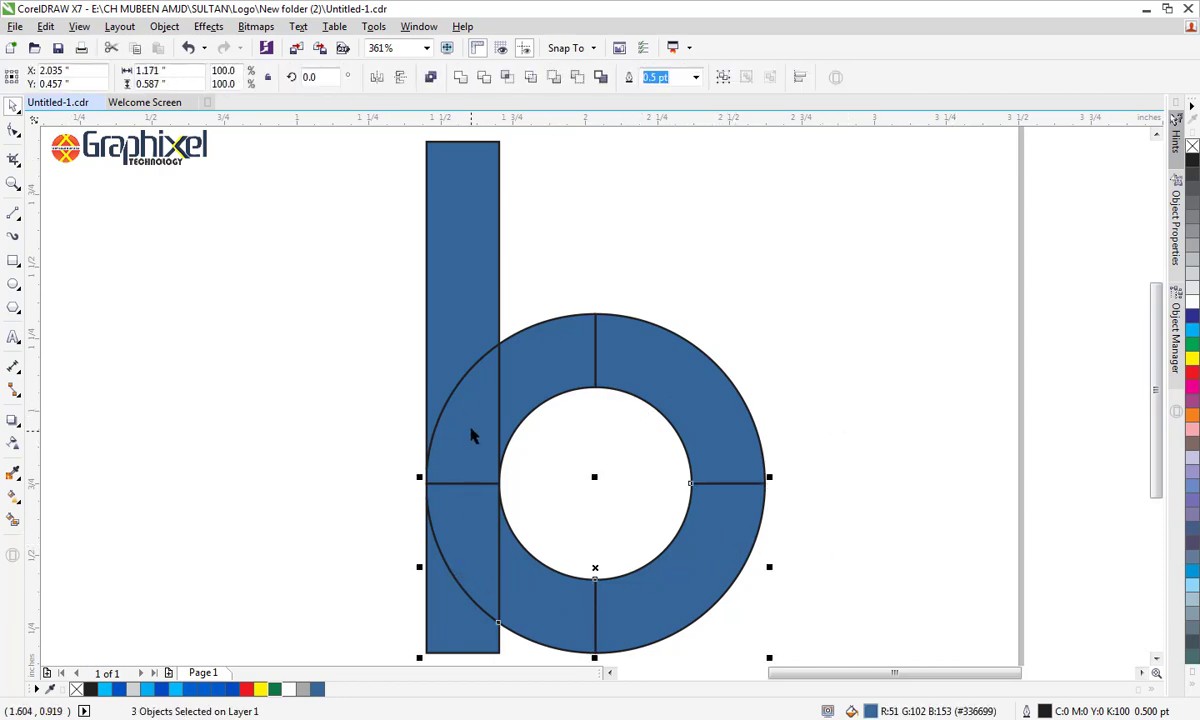
{"action": "left_click", "coordinate": [470, 422], "text": "shift"}
{"action": "left_click", "coordinate": [459, 307], "text": "shift"}
{"action": "left_click", "coordinate": [461, 78]}
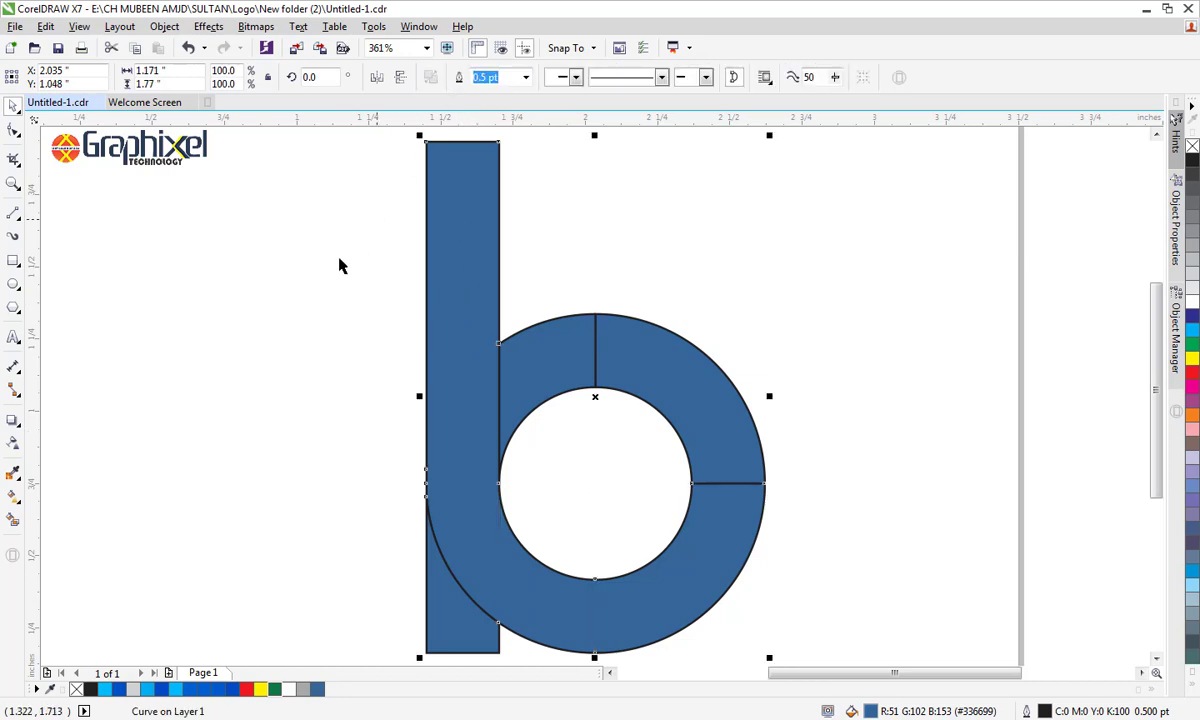
{"action": "left_click", "coordinate": [320, 290]}
Weld the two upper sections of the ring into one shape.
{"action": "left_click", "coordinate": [715, 413]}
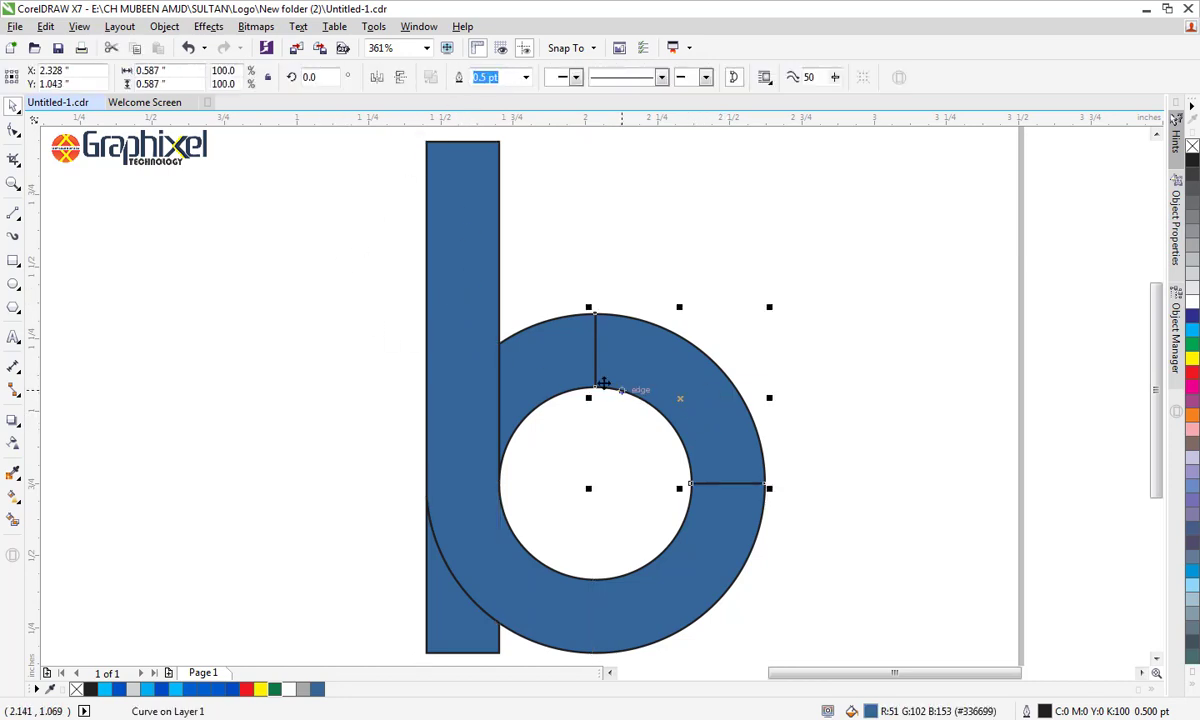
{"action": "left_click", "coordinate": [529, 367], "text": "shift"}
{"action": "left_click", "coordinate": [461, 78]}
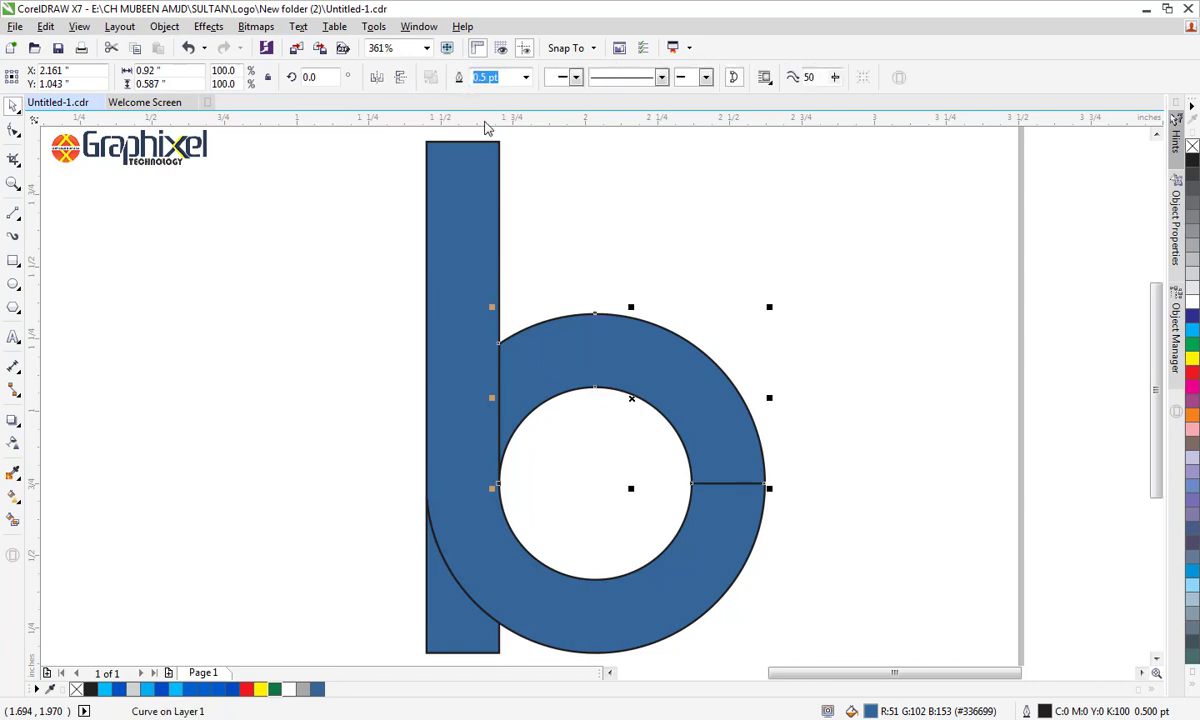
{"action": "left_click", "coordinate": [670, 250]}
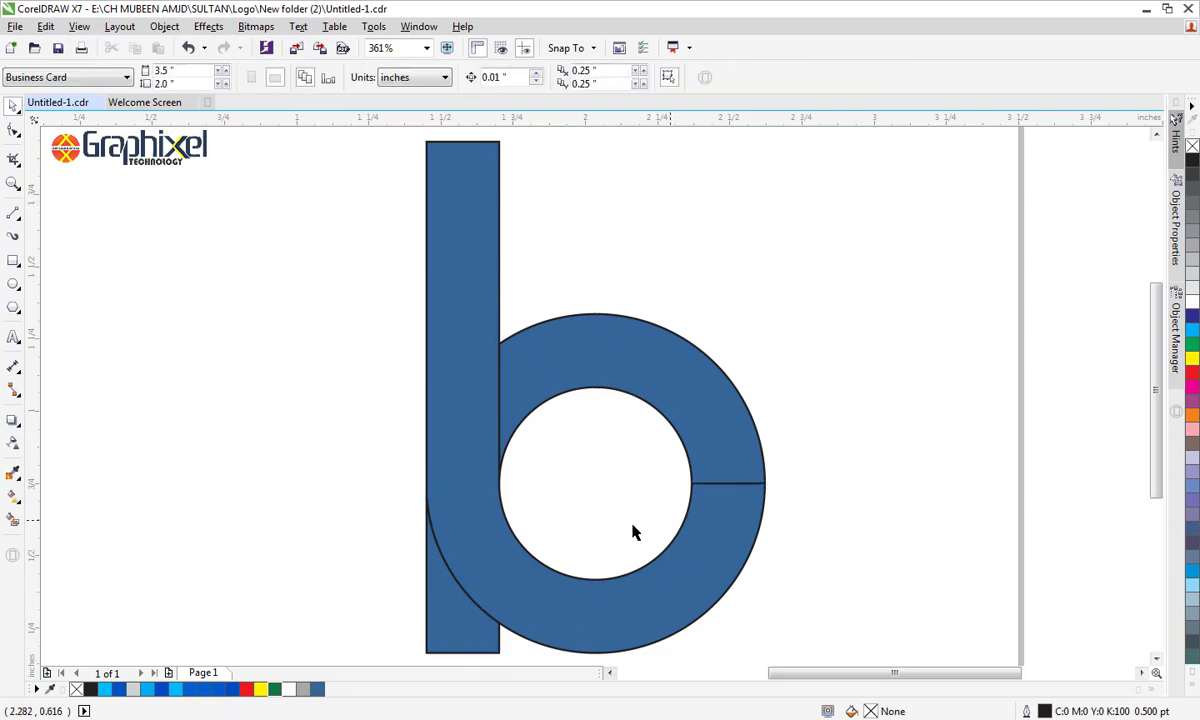
Weld the upper ring piece with the stem's lower corner piece into one shape.
{"action": "left_click", "coordinate": [648, 389]}
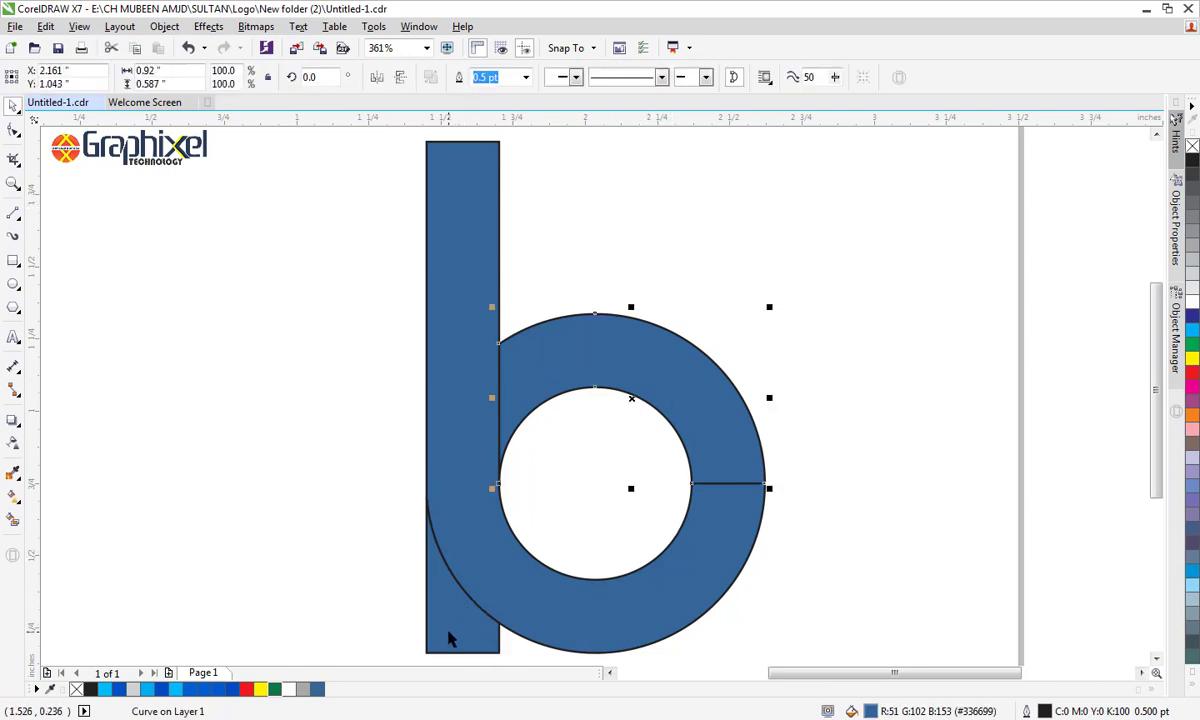
{"action": "left_click", "coordinate": [450, 638], "text": "shift"}
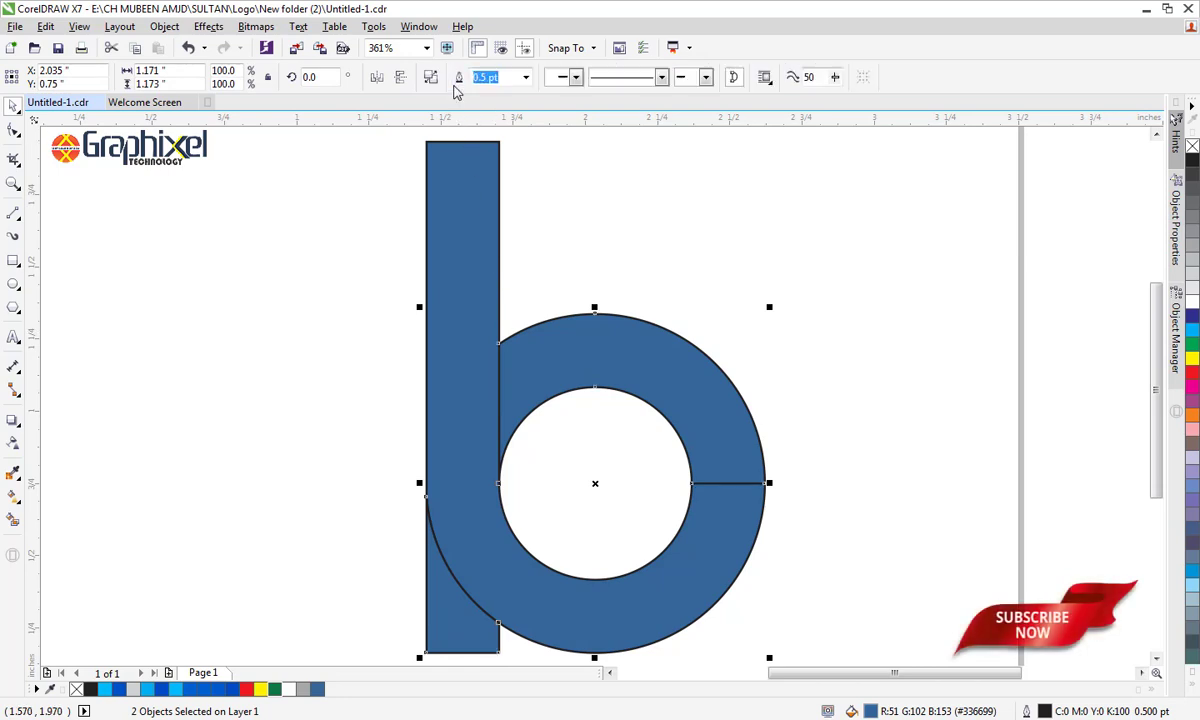
{"action": "left_click", "coordinate": [459, 80]}
{"action": "left_click", "coordinate": [731, 220]}
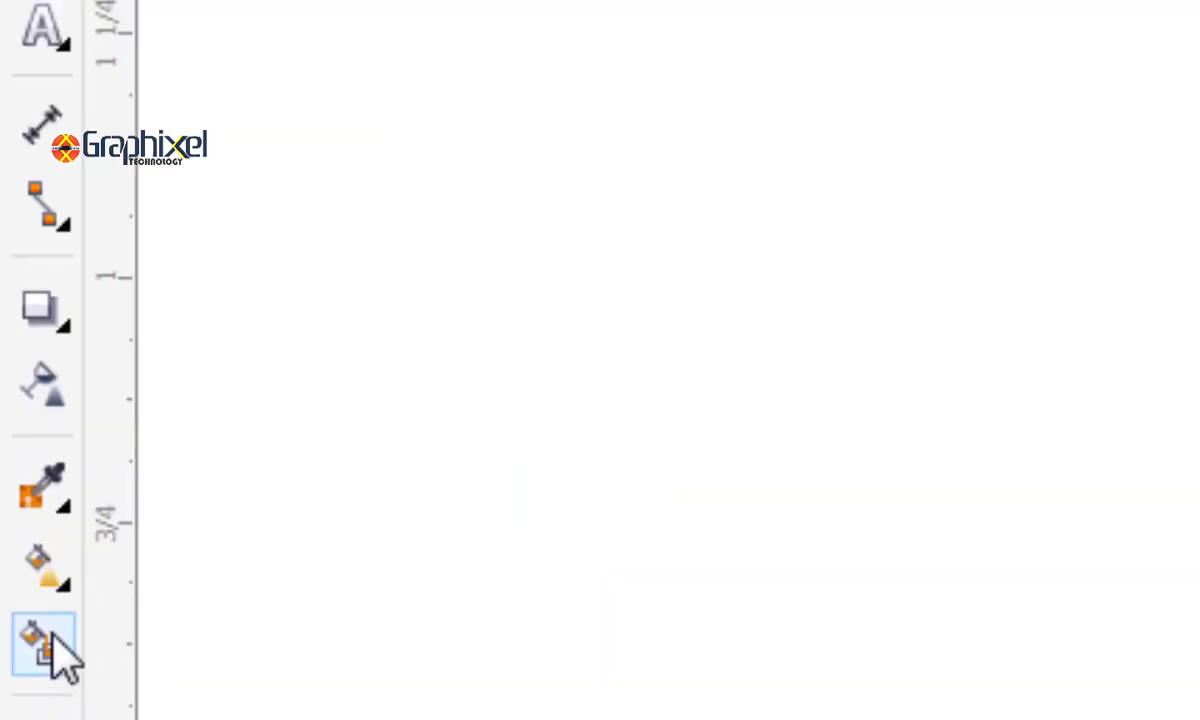
Apply a linear fountain fill to the upper ring shape, running nearly horizontally away from the stem, and add a middle colour node.
{"action": "left_click", "coordinate": [14, 497]}
{"action": "left_click", "coordinate": [600, 368]}
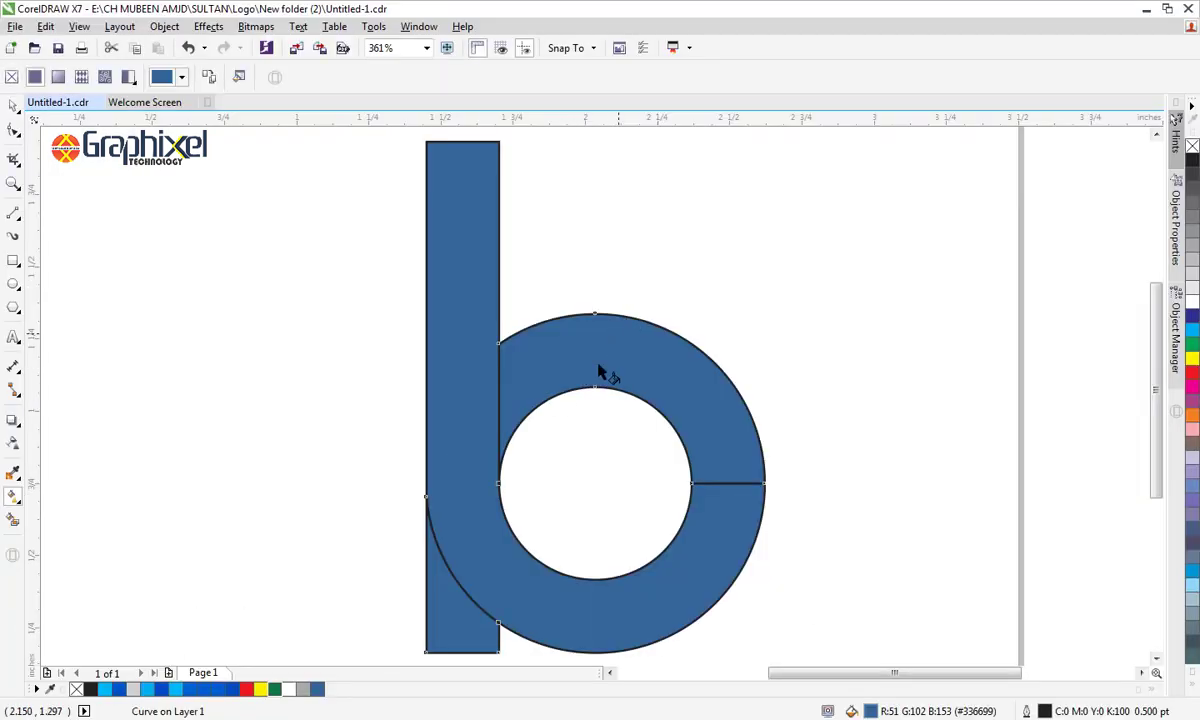
{"action": "left_click_drag", "start_coordinate": [605, 366], "coordinate": [694, 256]}
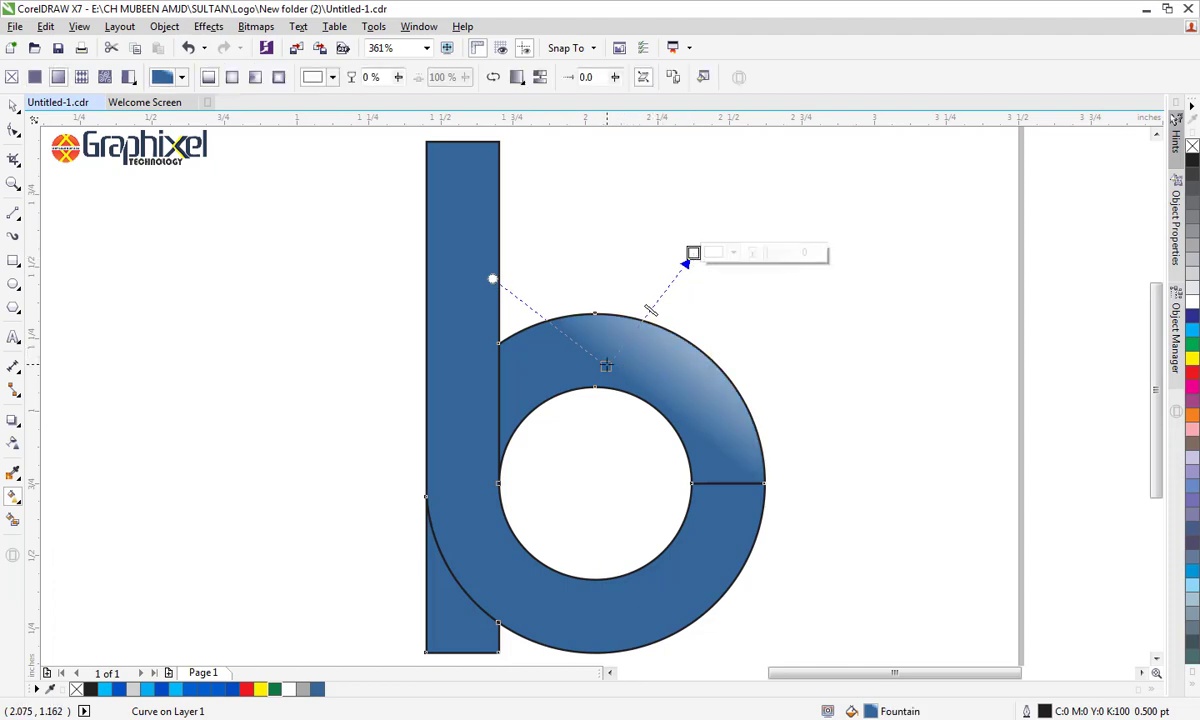
{"action": "left_click_drag", "start_coordinate": [605, 364], "coordinate": [516, 366]}
{"action": "double_click", "coordinate": [621, 327]}
{"action": "left_click_drag", "start_coordinate": [693, 253], "coordinate": [709, 358]}
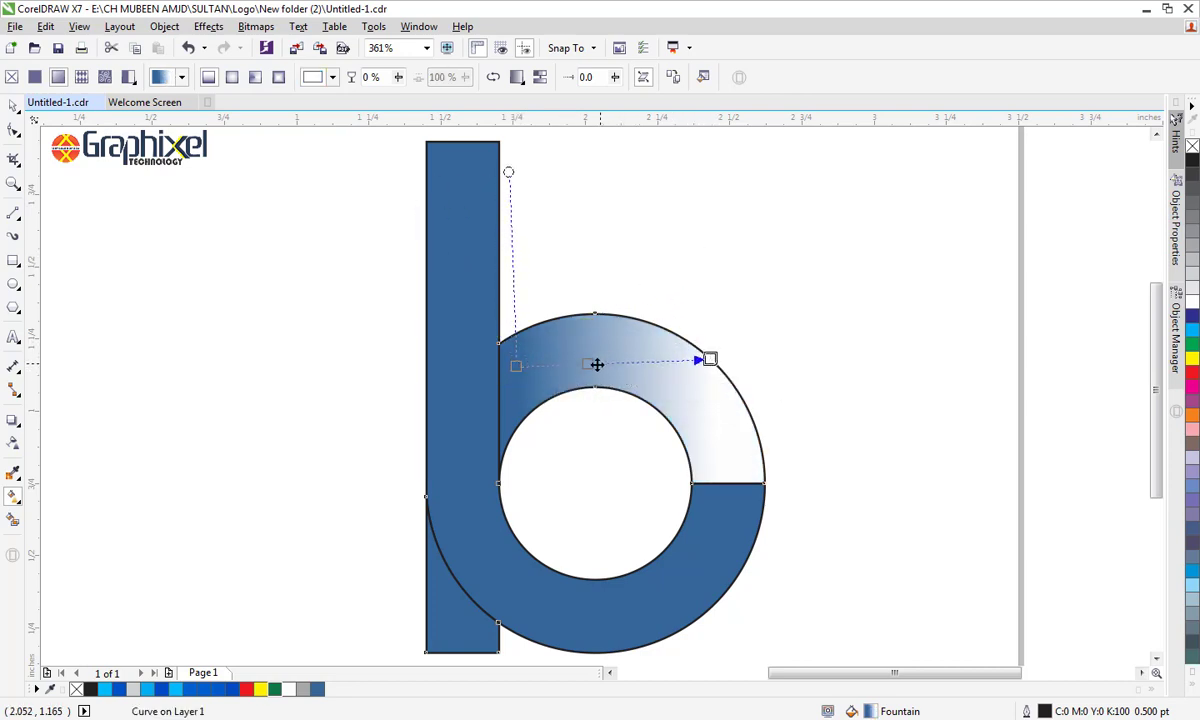
Colour the upper ring gradient's middle node cyan and both end nodes dark blue, moving the ends outward to the stem edge and past the ring.
{"action": "left_click", "coordinate": [588, 364]}
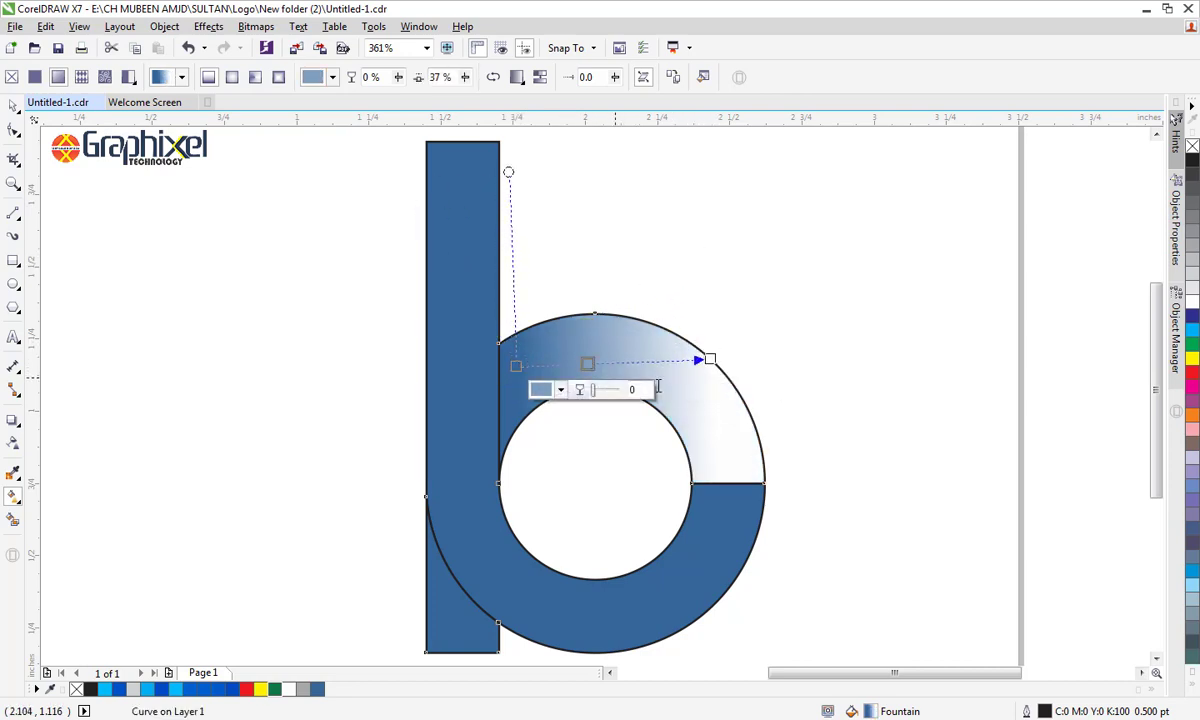
{"action": "left_click", "coordinate": [1192, 312]}
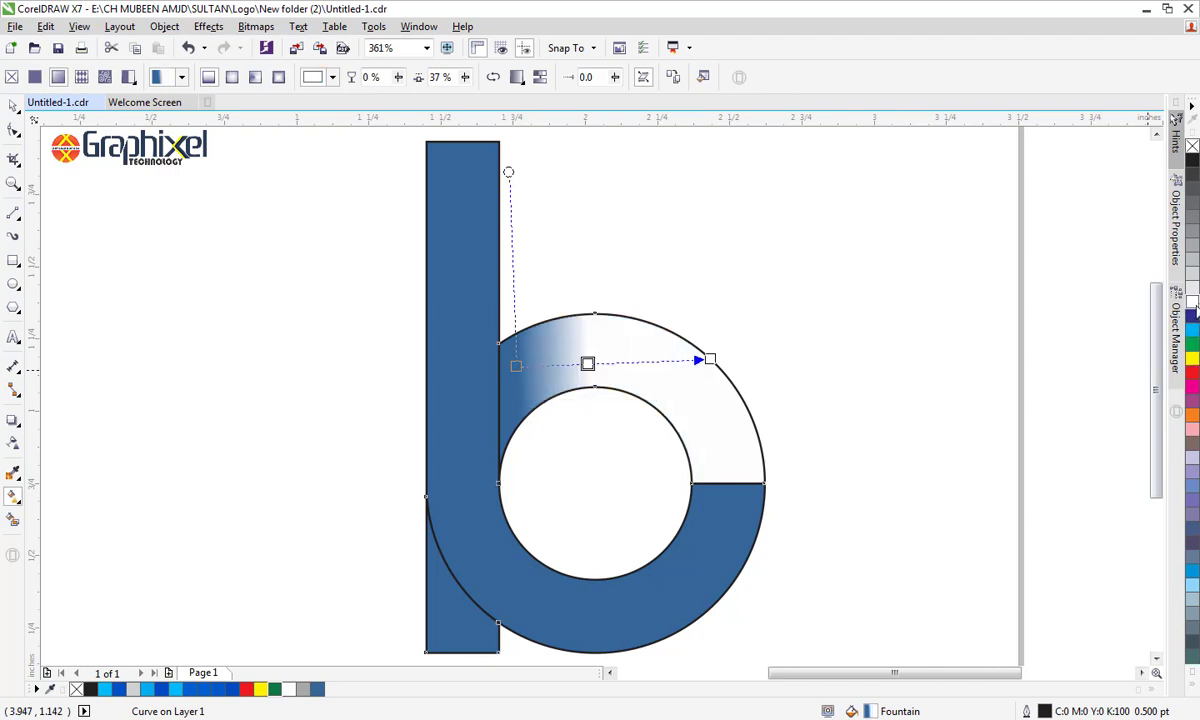
{"action": "left_click", "coordinate": [1192, 330]}
{"action": "left_click_drag", "start_coordinate": [709, 359], "coordinate": [720, 362]}
{"action": "left_click", "coordinate": [1192, 316]}
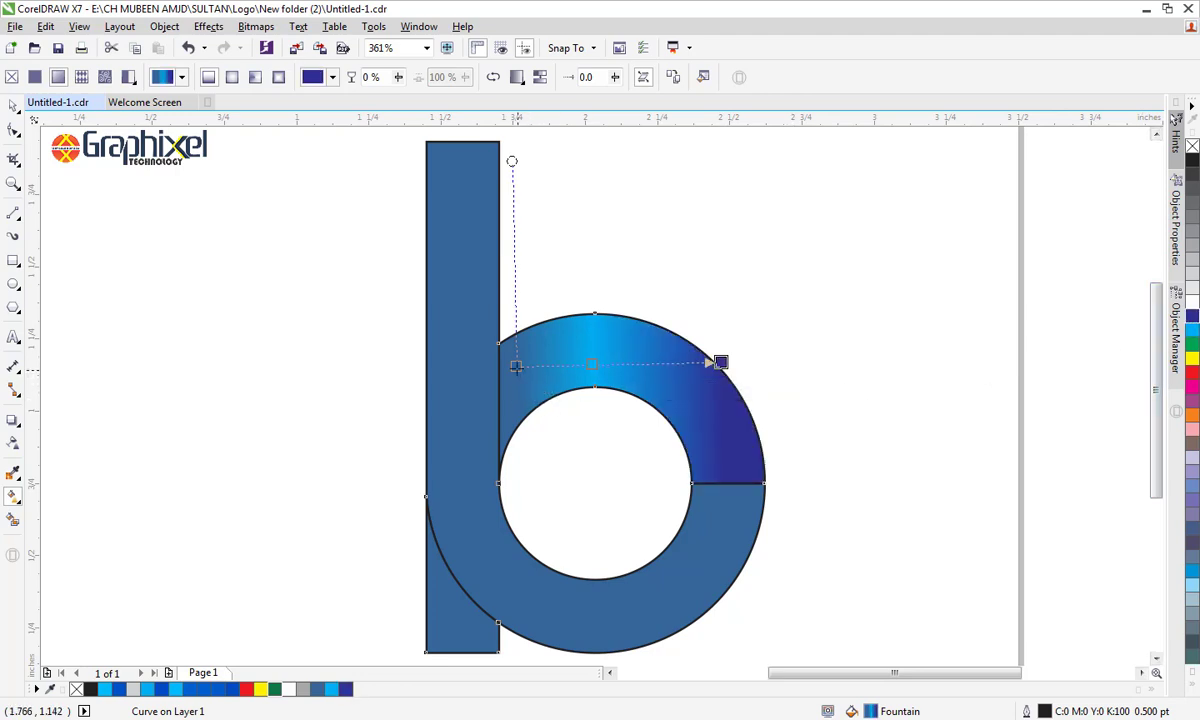
{"action": "left_click_drag", "start_coordinate": [516, 365], "coordinate": [503, 316]}
{"action": "left_click", "coordinate": [1192, 318]}
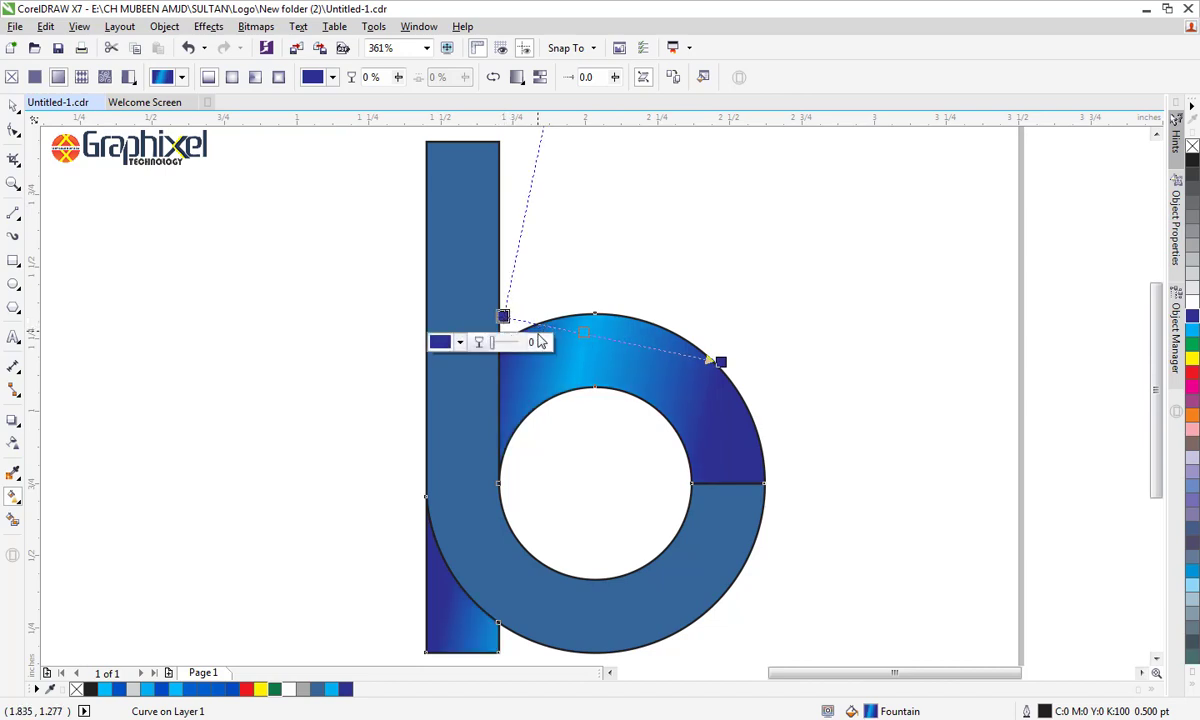
{"action": "mouse_move", "coordinate": [720, 361]}
{"action": "left_mouse_down"}
{"action": "mouse_move", "coordinate": [754, 396]}
{"action": "mouse_move", "coordinate": [741, 362]}
{"action": "left_mouse_up"}
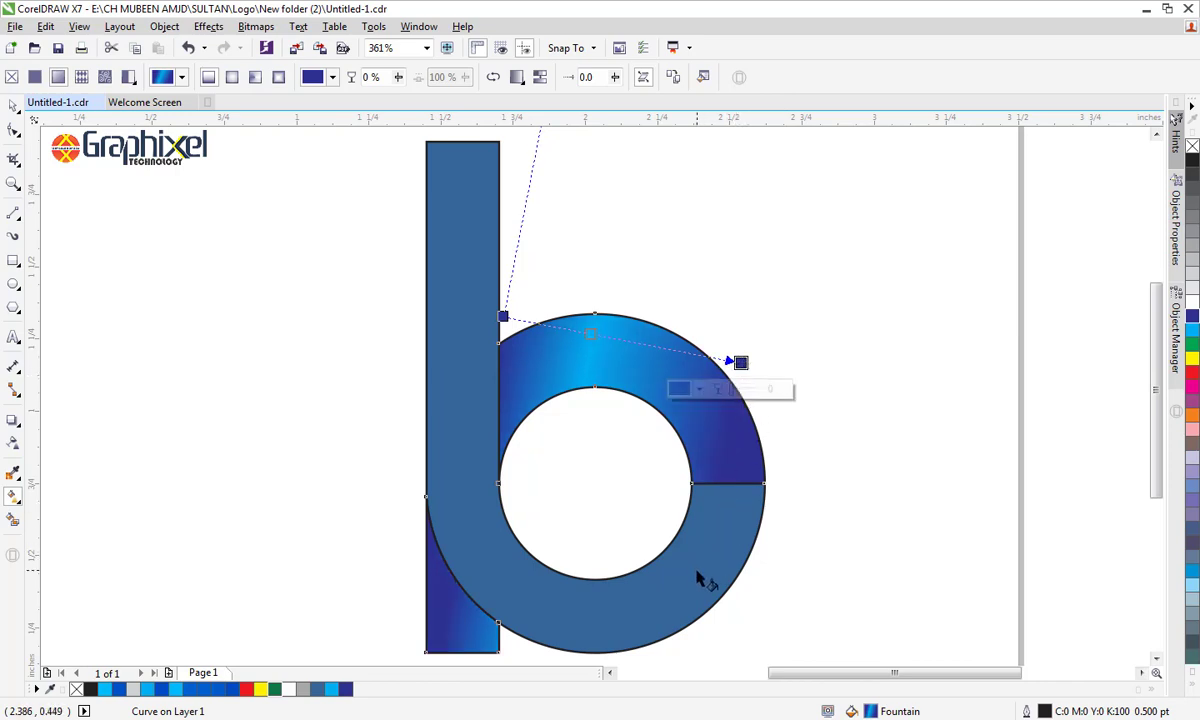
Apply a linear fountain fill to the stem and lower ring shape, with an added cyan middle node and a dark blue end node.
{"action": "left_click_drag", "start_coordinate": [688, 582], "coordinate": [451, 321]}
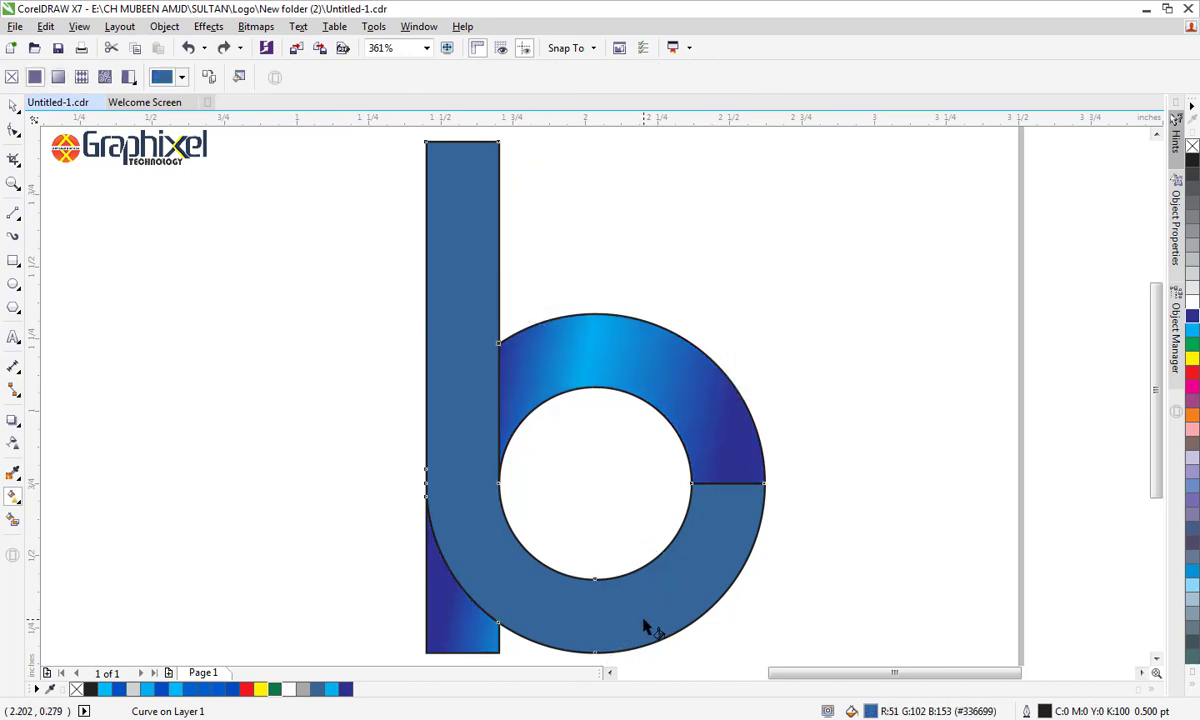
{"action": "left_click_drag", "start_coordinate": [642, 622], "coordinate": [523, 351]}
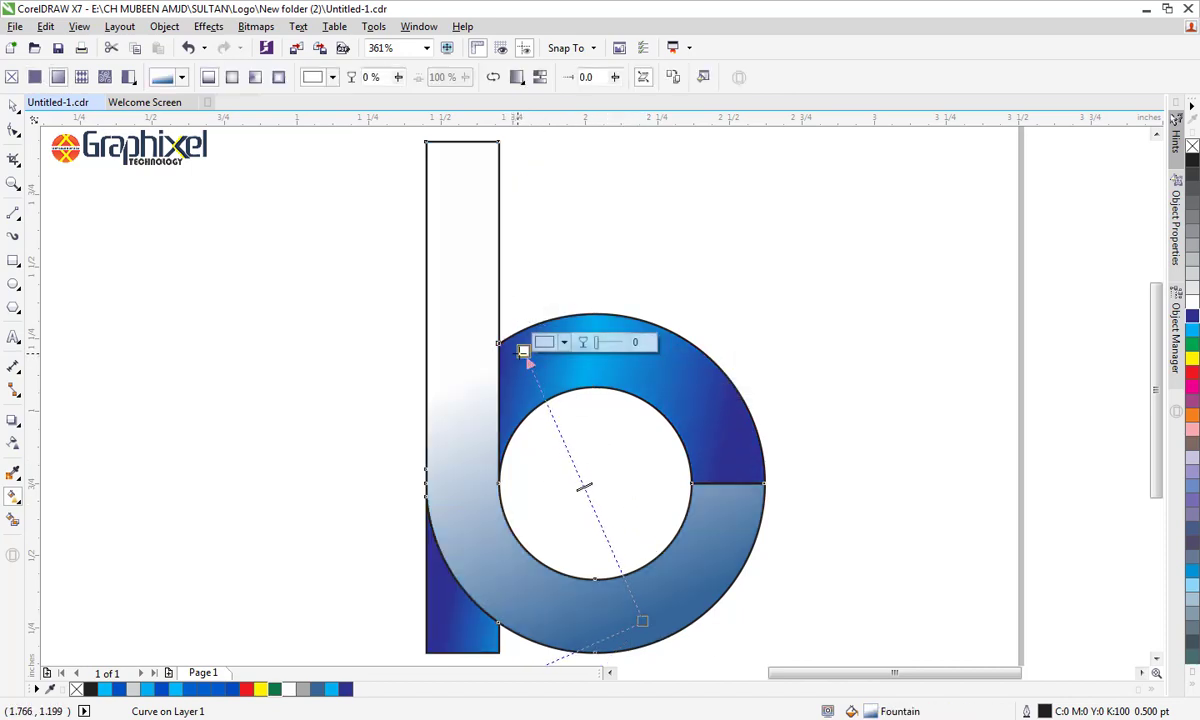
{"action": "double_click", "coordinate": [580, 478]}
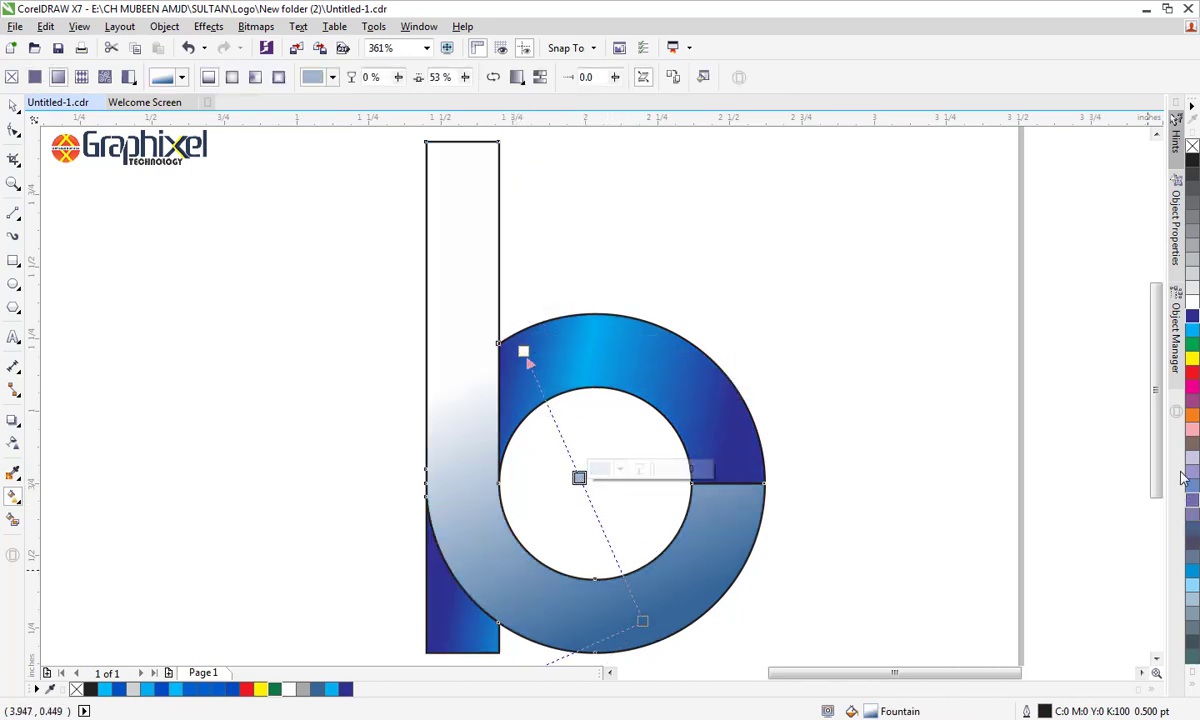
{"action": "left_click", "coordinate": [1192, 317]}
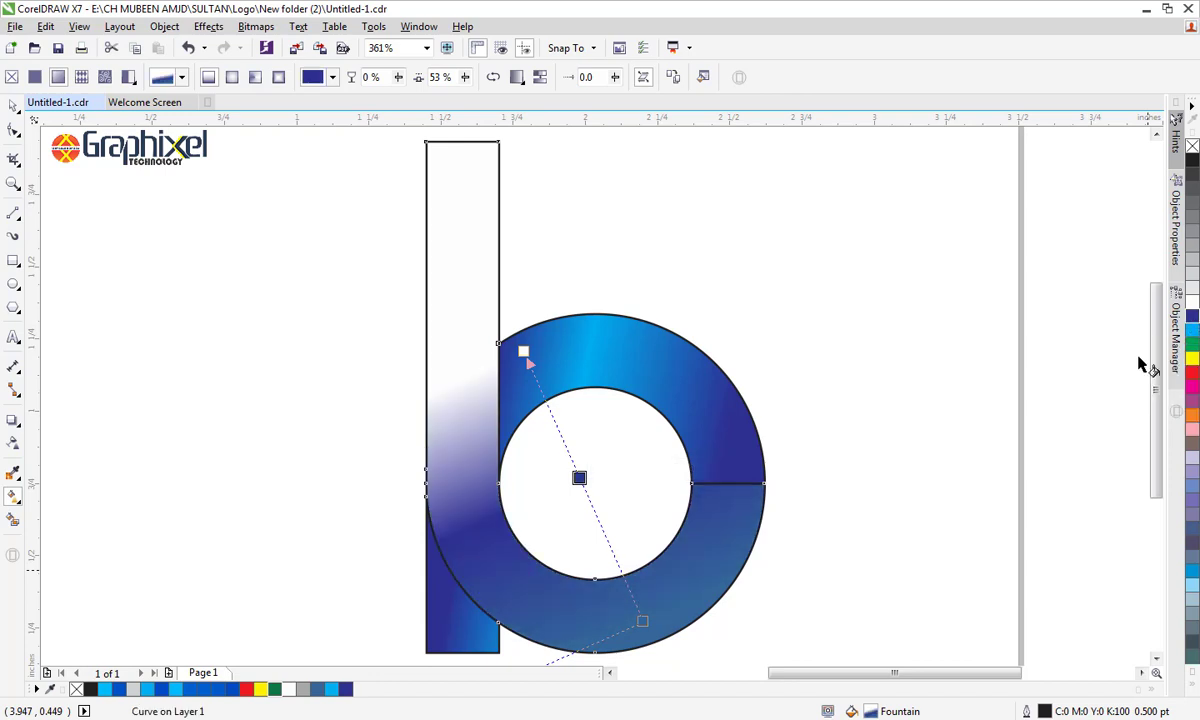
{"action": "left_click", "coordinate": [1192, 331]}
{"action": "left_click", "coordinate": [523, 351]}
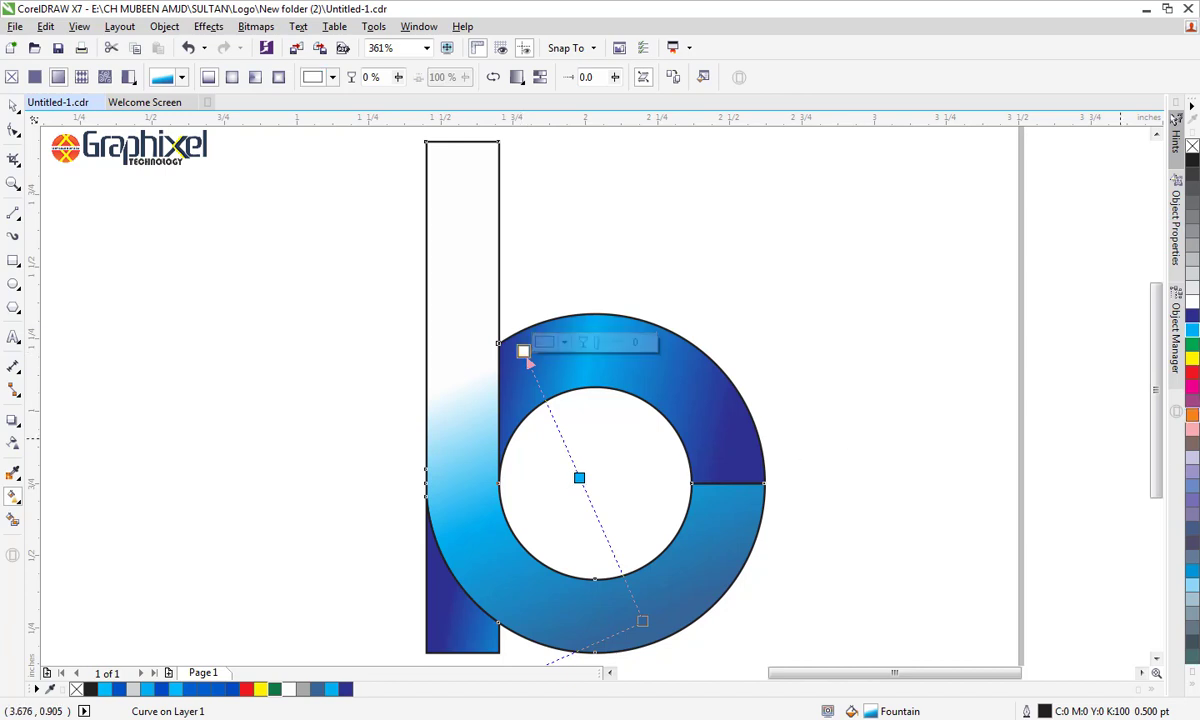
{"action": "left_click", "coordinate": [1192, 317]}
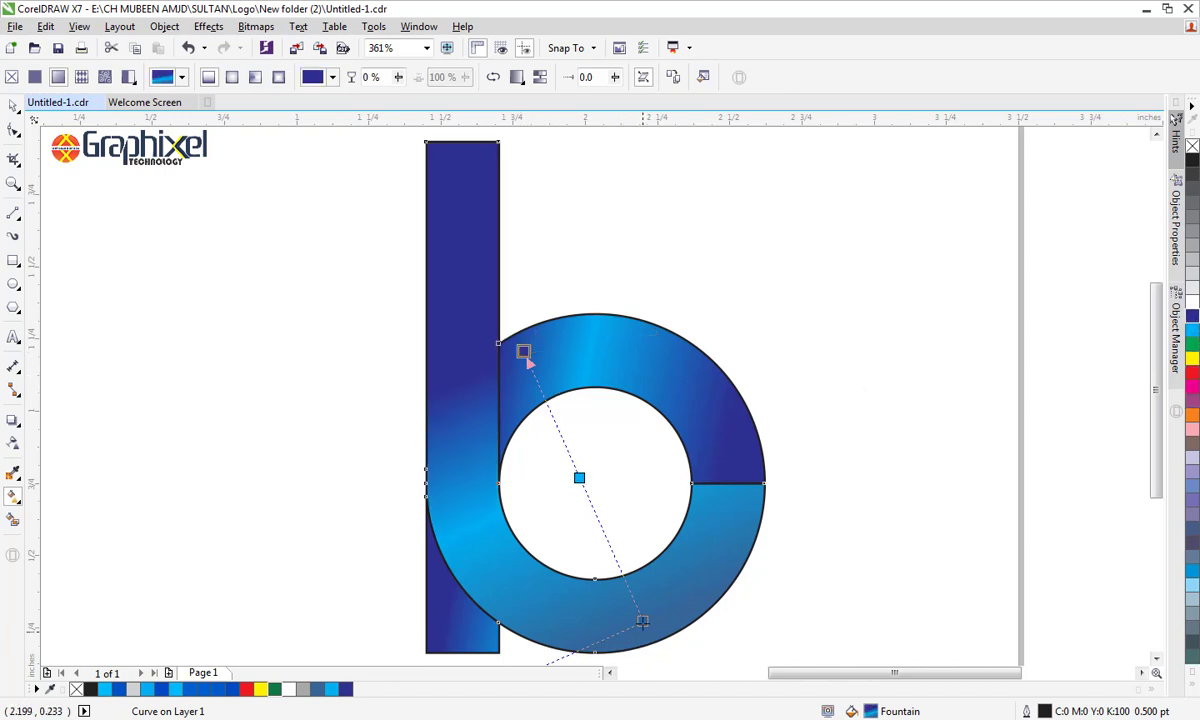
Make the stem gradient's start node dark blue and reposition its ends so it runs diagonally between the stem and the ring's lower right section.
{"action": "left_click_drag", "start_coordinate": [643, 620], "coordinate": [703, 513]}
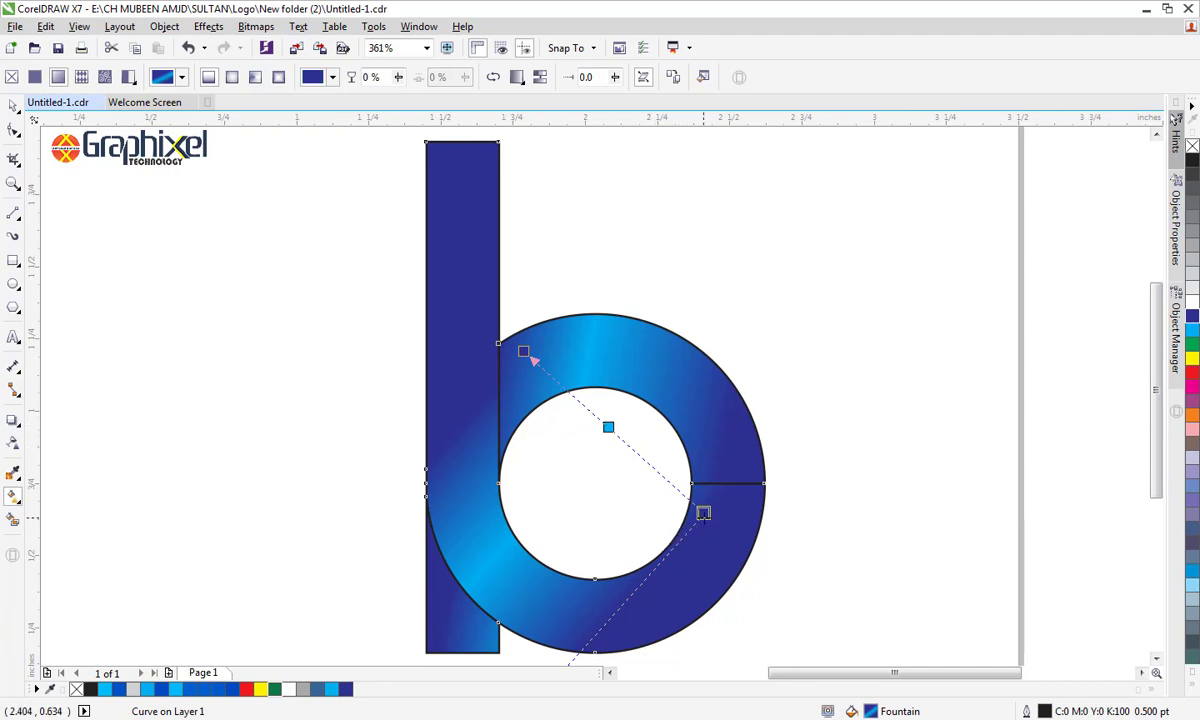
{"action": "left_click_drag", "start_coordinate": [703, 513], "coordinate": [731, 505]}
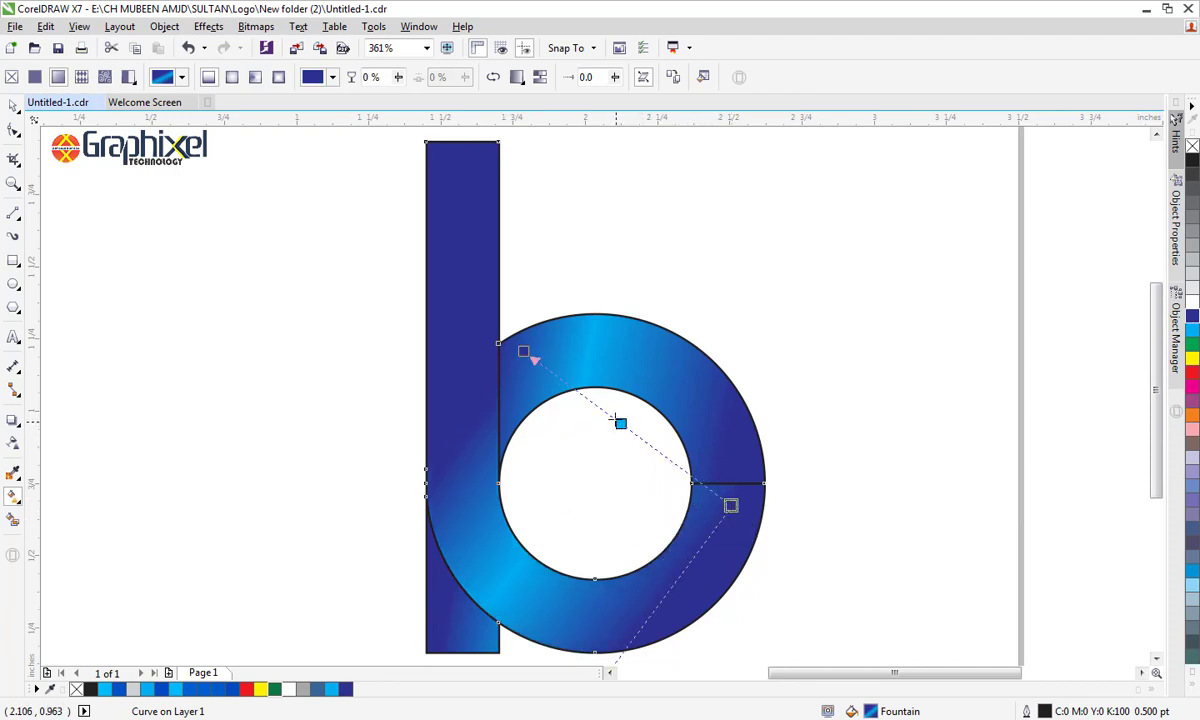
{"action": "left_click_drag", "start_coordinate": [524, 351], "coordinate": [706, 494]}
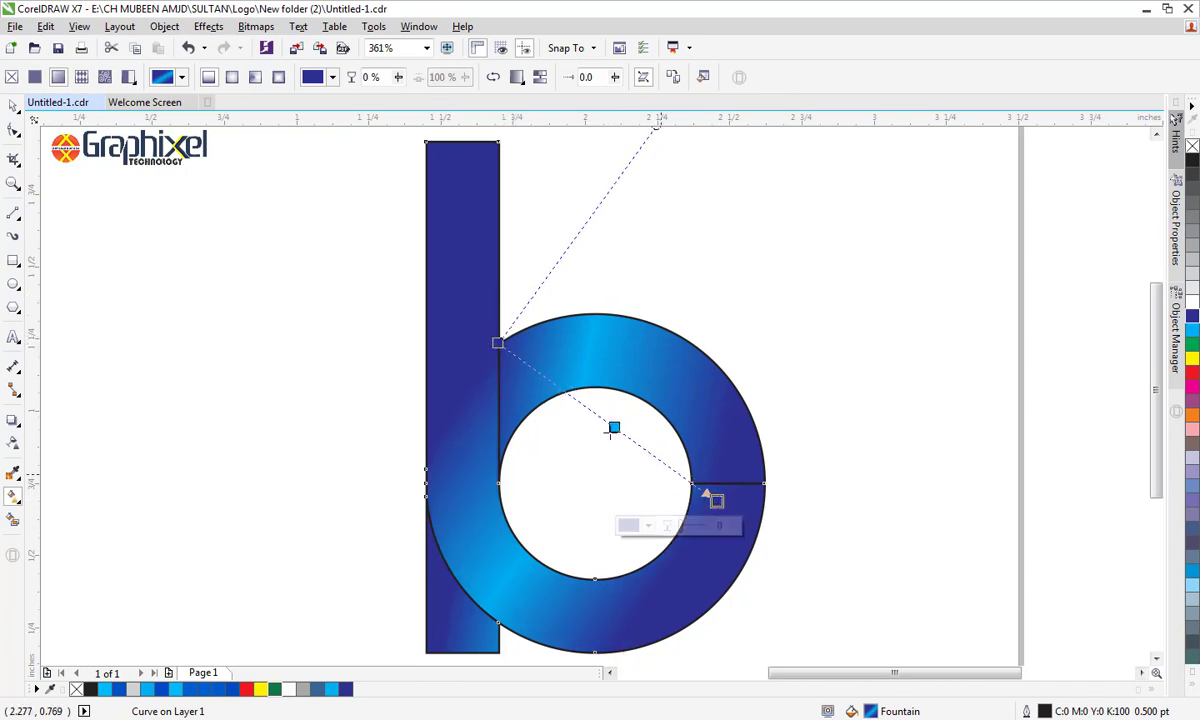
{"action": "left_click_drag", "start_coordinate": [497, 343], "coordinate": [447, 304]}
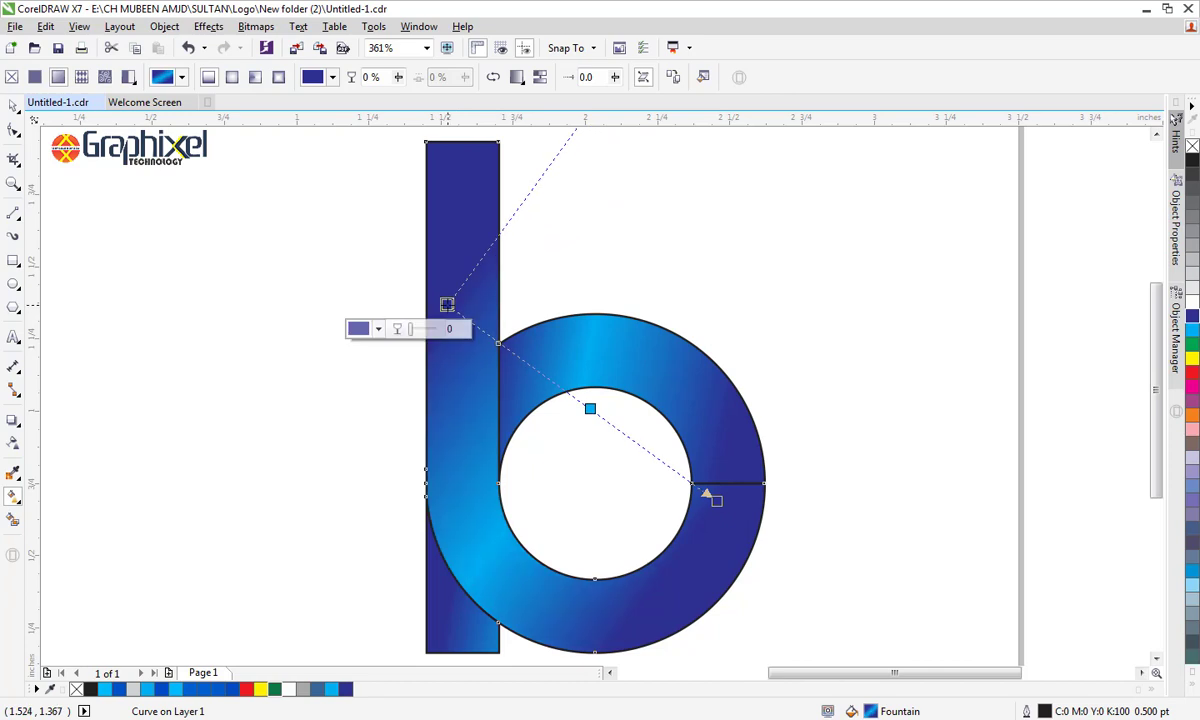
{"action": "left_click", "coordinate": [13, 106]}
{"action": "left_click", "coordinate": [102, 195]}
{"action": "left_click_drag", "start_coordinate": [830, 445], "coordinate": [648, 533]}
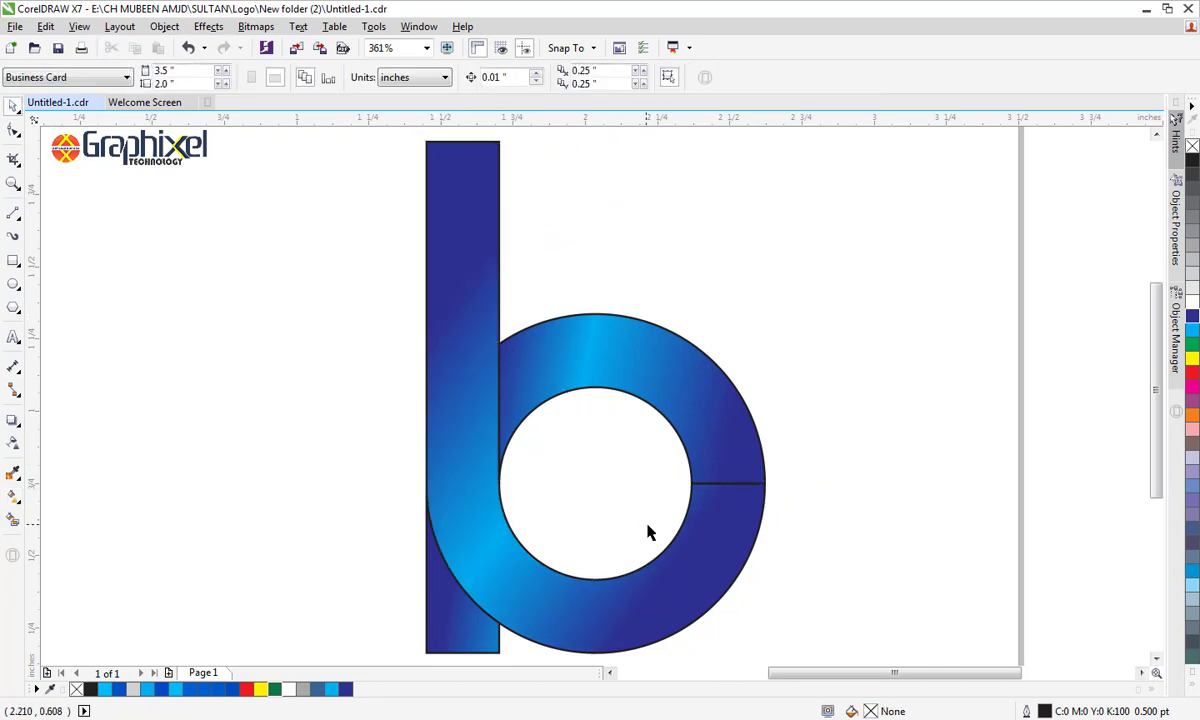
Remove the outlines from both gradient-filled shapes of the letter.
{"action": "left_click", "coordinate": [702, 530]}
{"action": "left_click", "coordinate": [840, 423]}
{"action": "left_click_drag", "start_coordinate": [318, 140], "coordinate": [827, 643]}
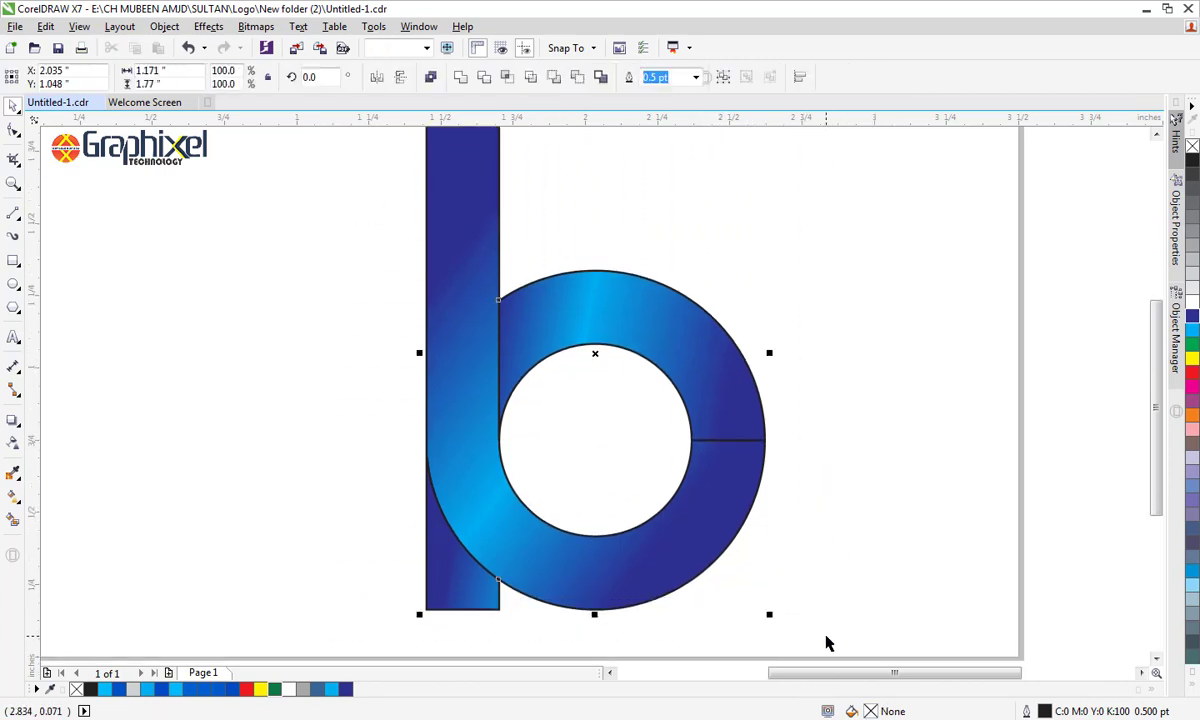
{"action": "right_click", "coordinate": [1191, 148]}
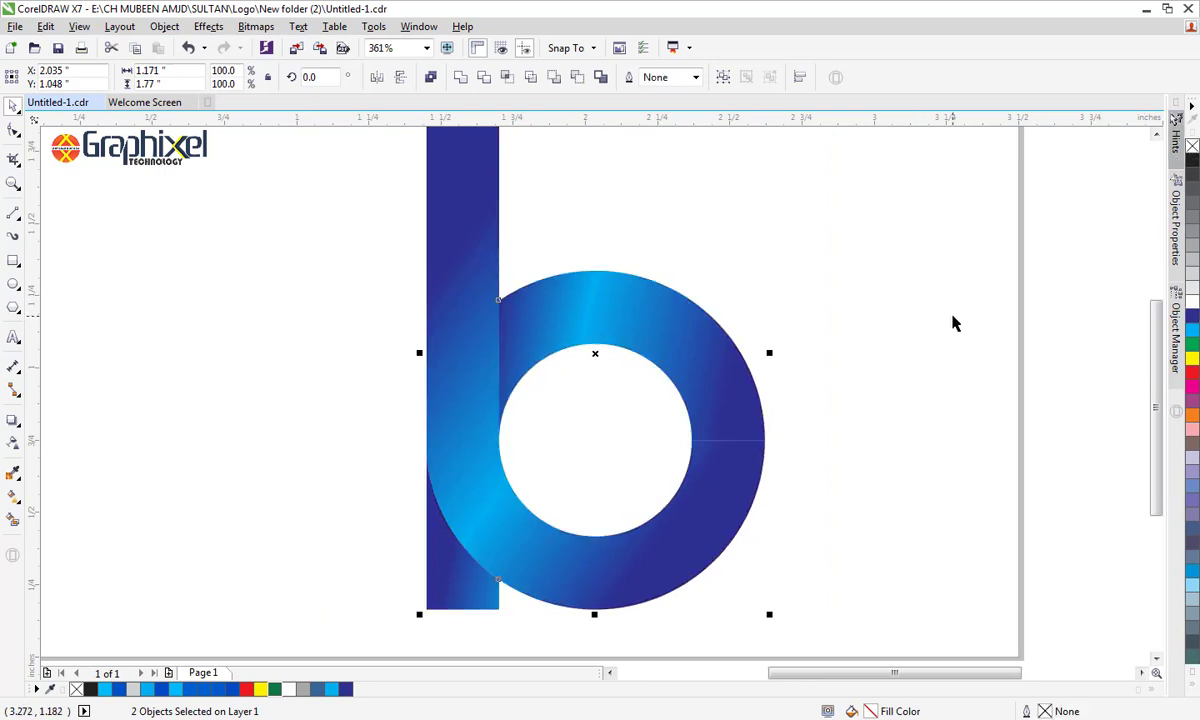
{"action": "left_click", "coordinate": [951, 321]}
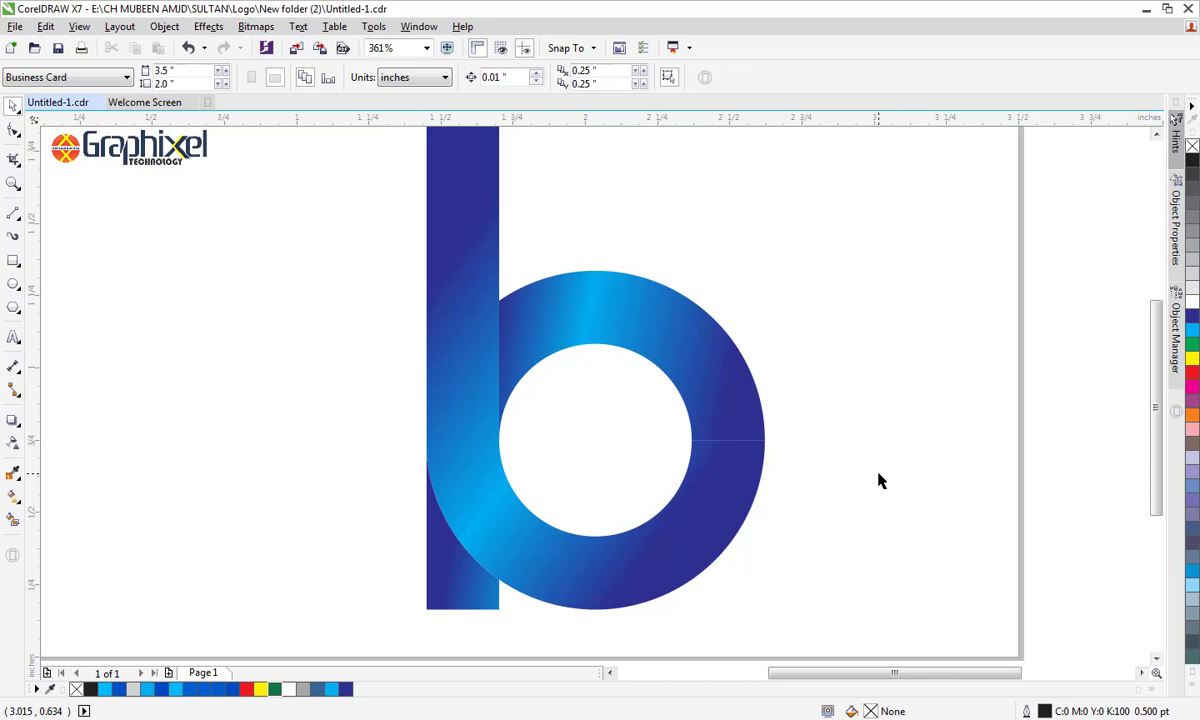
{"action": "key", "text": "F4"}
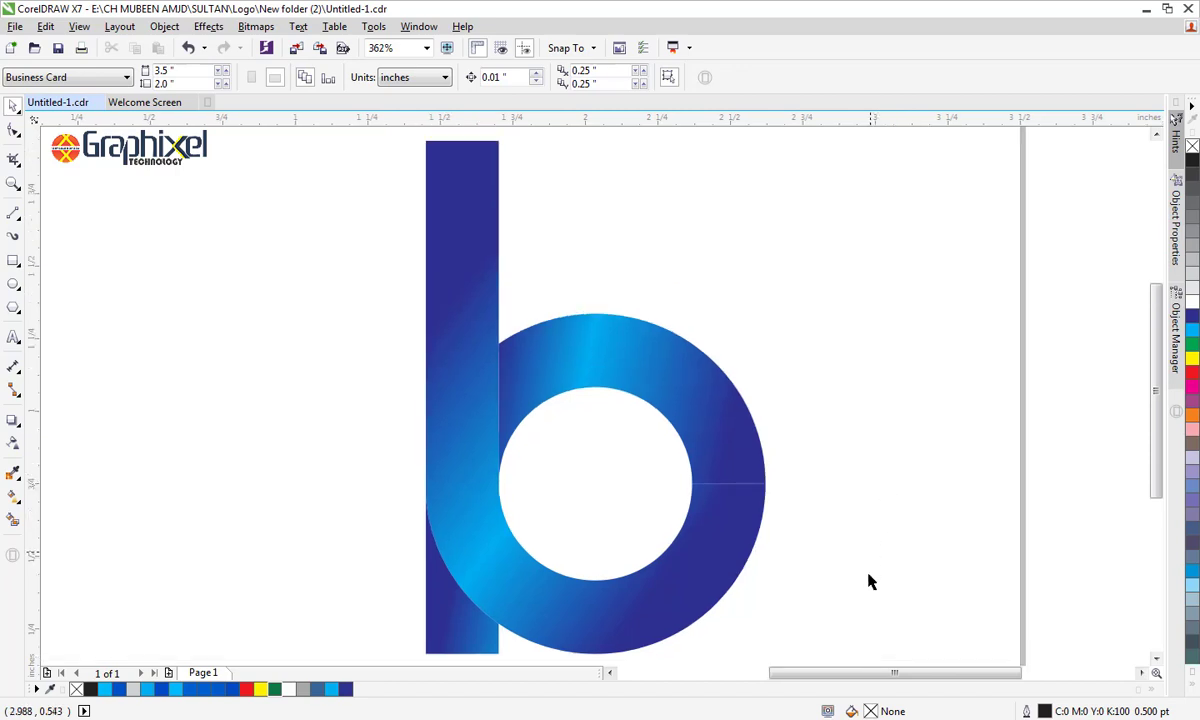
Draw a yellow rectangle about 0.25 x 1.18 inches over the upper stem, ending at the ring's centre height, and send it behind the letter.
{"action": "left_click", "coordinate": [13, 260]}
{"action": "mouse_move", "coordinate": [497, 141]}
{"action": "left_mouse_down"}
{"action": "mouse_move", "coordinate": [497, 485]}
{"action": "mouse_move", "coordinate": [426, 486]}
{"action": "left_mouse_up"}
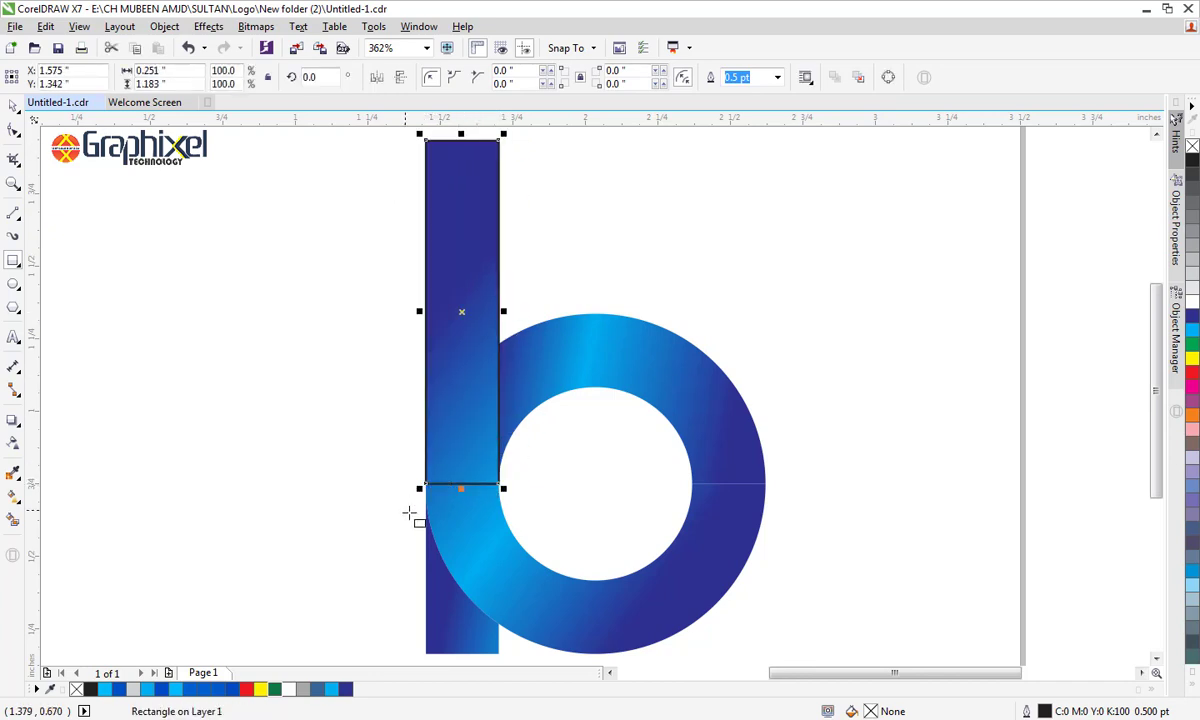
{"action": "left_click", "coordinate": [12, 106]}
{"action": "left_click", "coordinate": [1192, 357]}
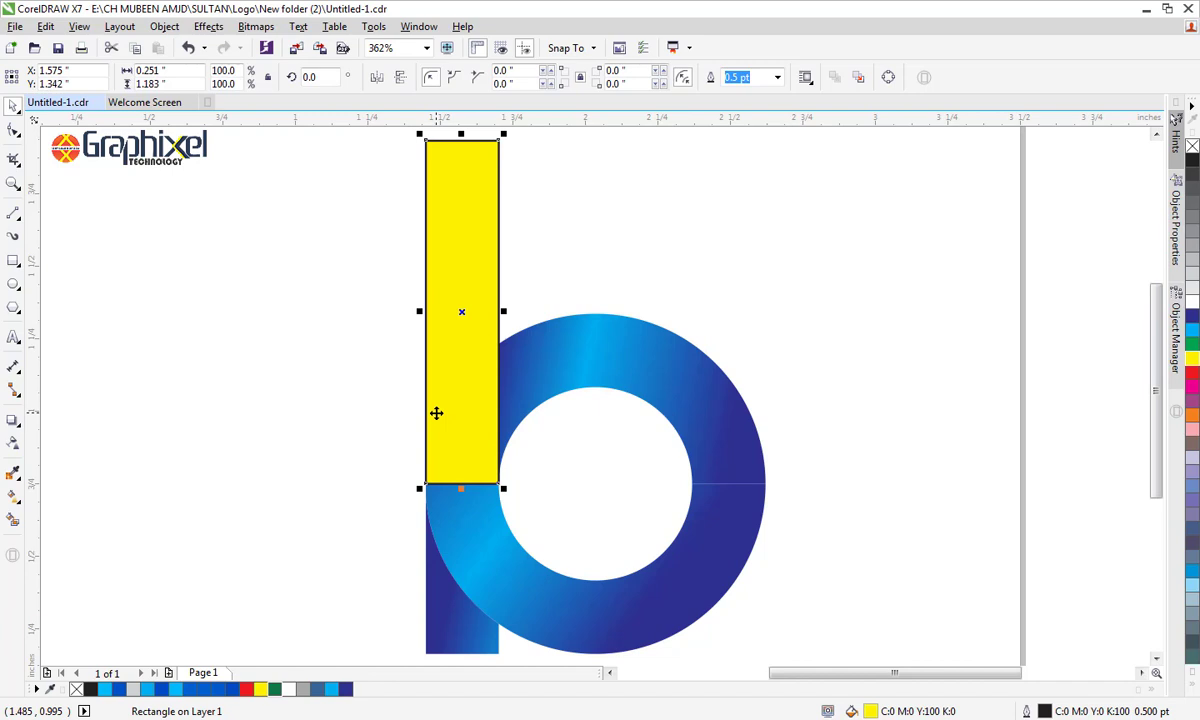
{"action": "left_click", "coordinate": [262, 466]}
{"action": "left_click", "coordinate": [468, 396]}
{"action": "key", "text": "shift+Page_Down"}
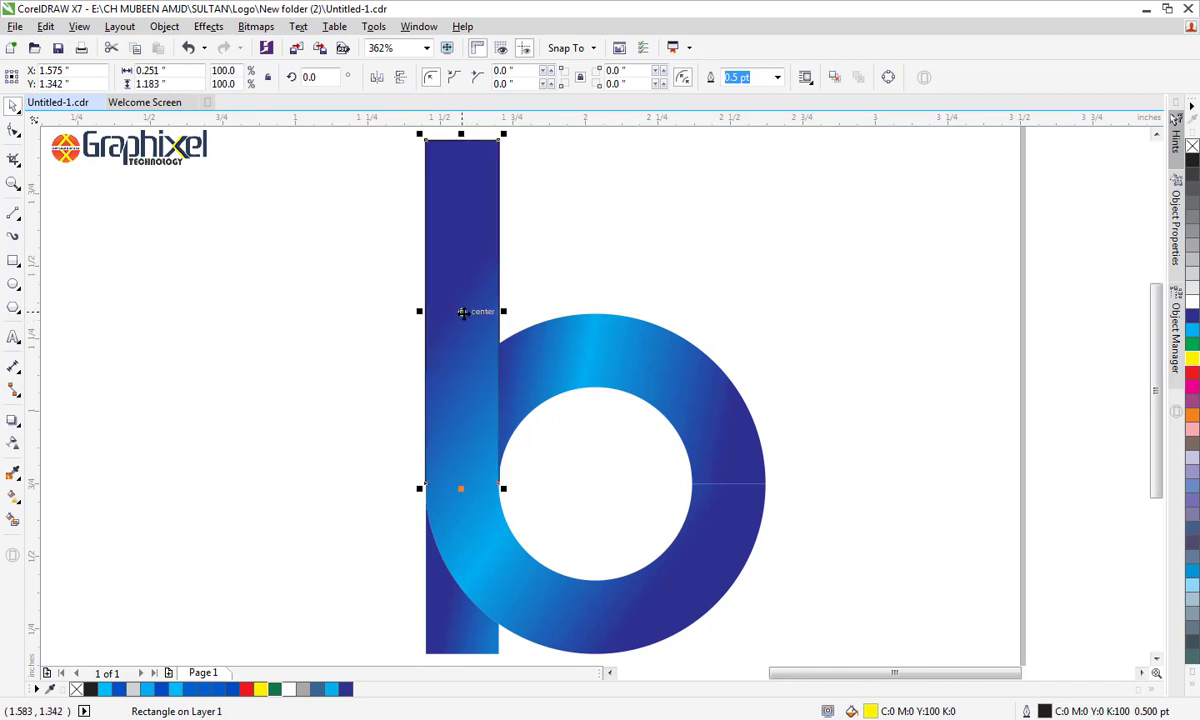
Rotate the rectangle about 4.8° counterclockwise around the midpoint of its bottom edge and fill it red.
{"action": "left_click", "coordinate": [467, 325]}
{"action": "left_click_drag", "start_coordinate": [462, 312], "coordinate": [462, 486]}
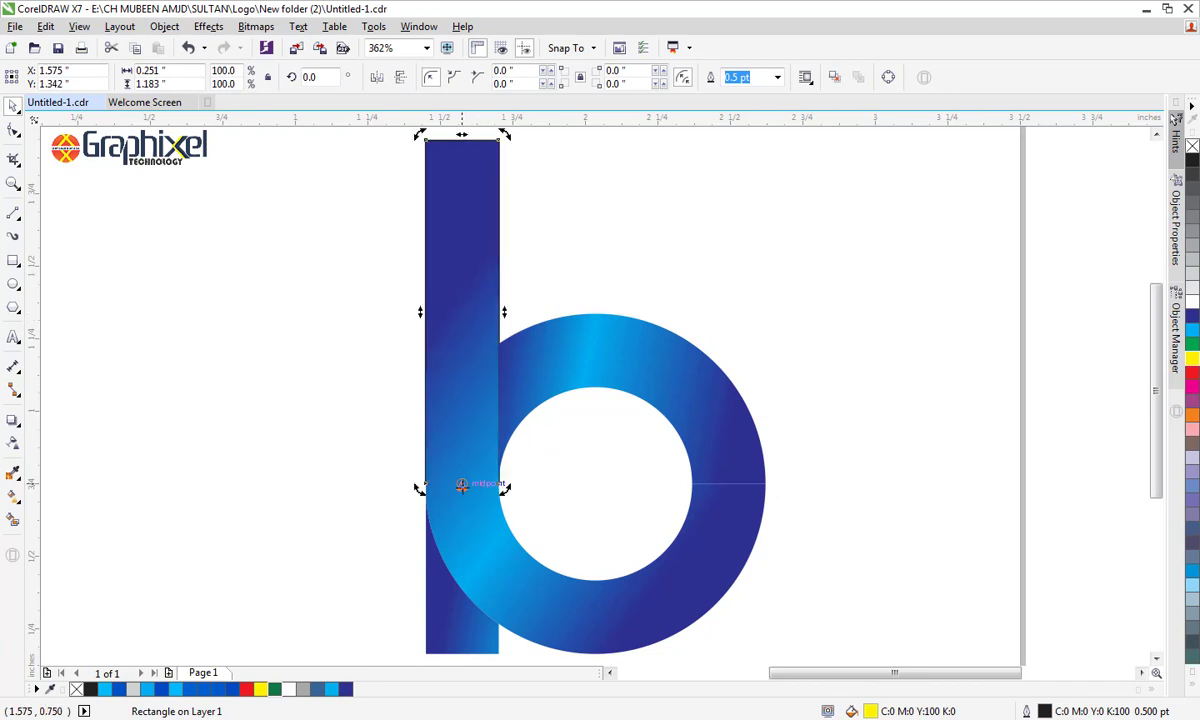
{"action": "left_click_drag", "start_coordinate": [421, 136], "coordinate": [393, 151]}
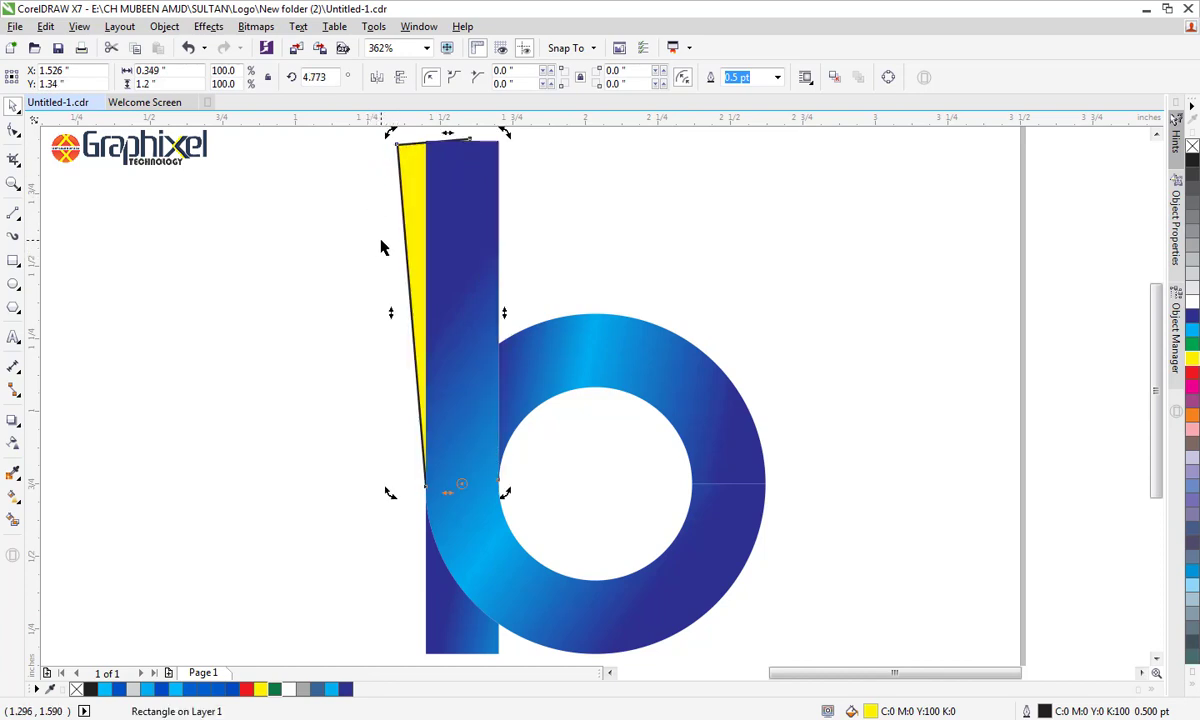
{"action": "left_click", "coordinate": [1192, 374]}
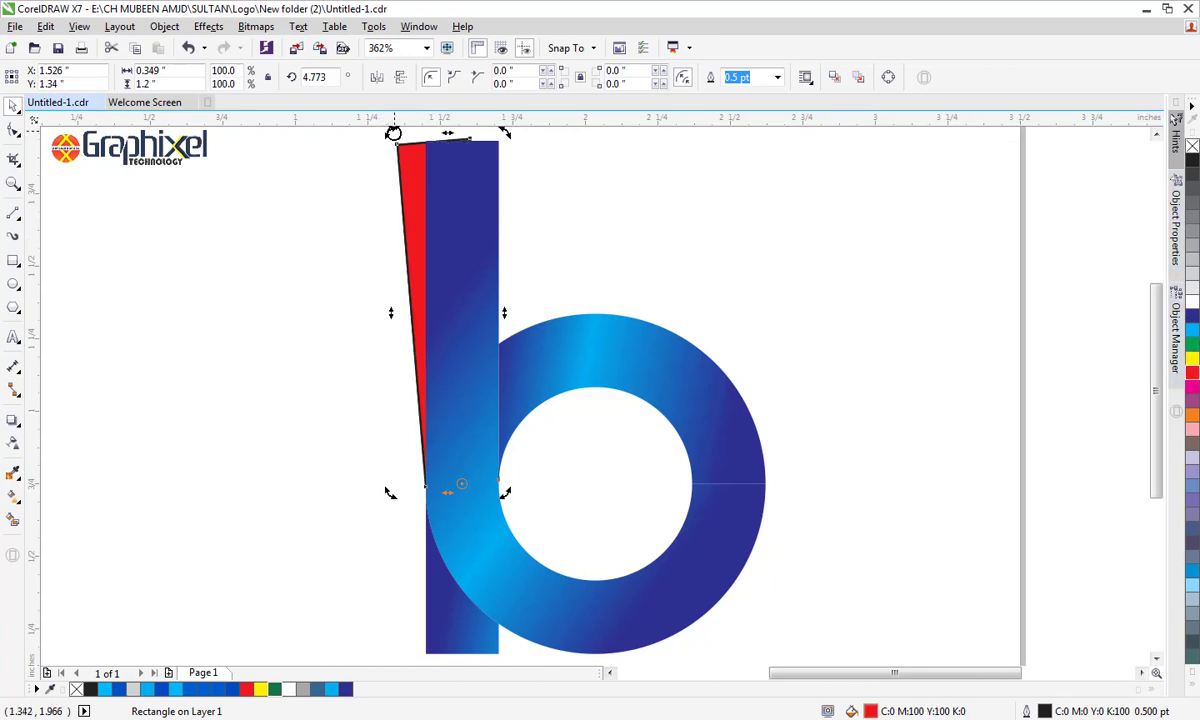
Undo the red fill and add a red copy of the yellow rectangle behind it, rotated to about 8.7° around the same bottom point.
{"action": "key", "text": "ctrl+z"}
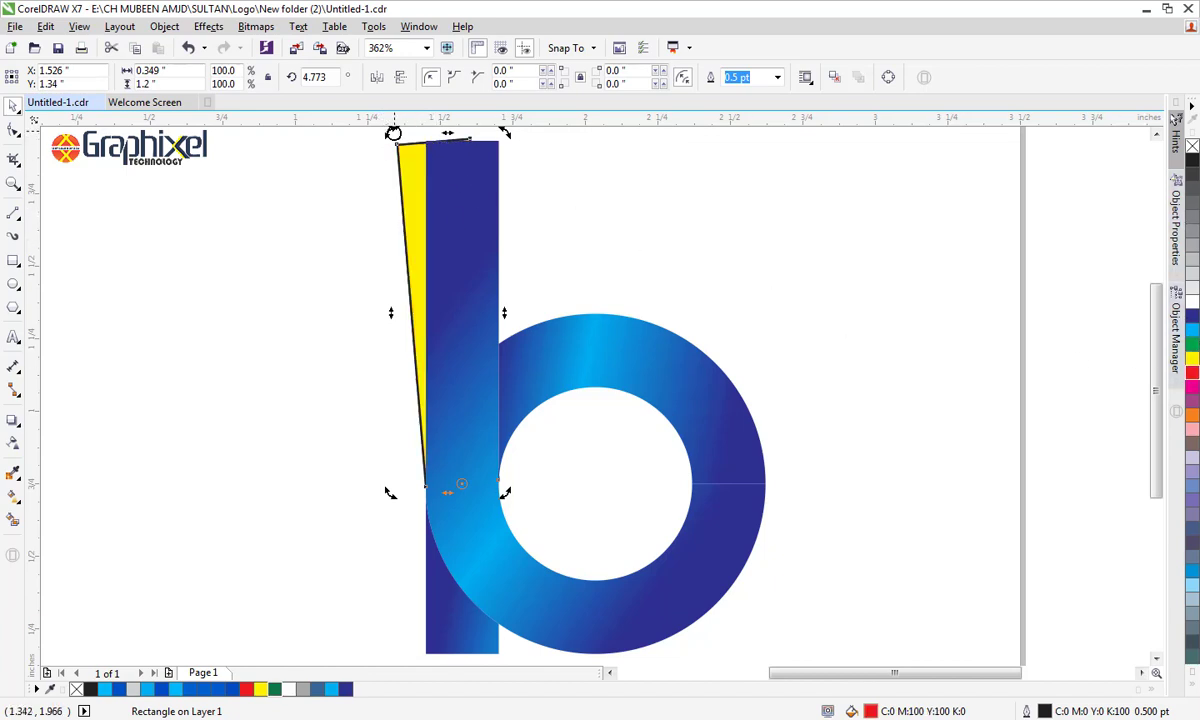
{"action": "left_click_drag", "start_coordinate": [393, 133], "coordinate": [364, 228]}
{"action": "left_click", "coordinate": [325, 387]}
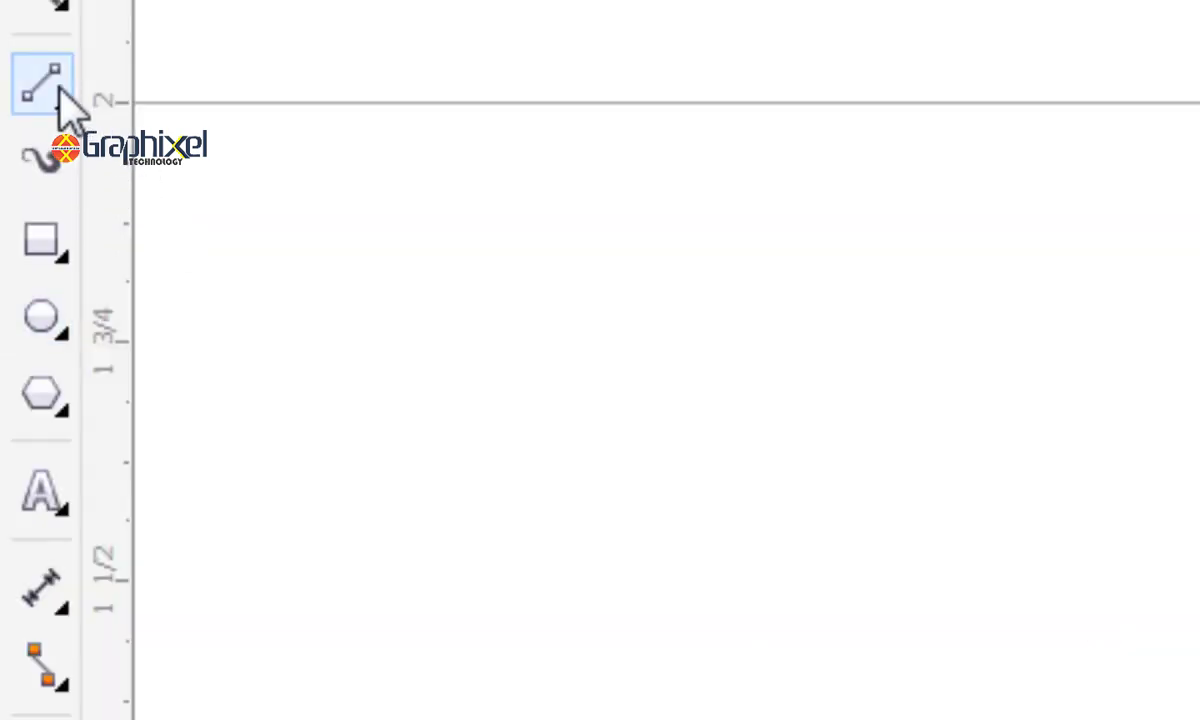
Draw a closed four-sided shape about 0.77 x 0.33 inches over the tops, its lower edge slanting down-left from the stem's upper right corner, filled dark blue.
{"action": "left_click", "coordinate": [57, 90]}
{"action": "mouse_move", "coordinate": [498, 238]}
{"action": "left_mouse_down"}
{"action": "mouse_move", "coordinate": [455, 268]}
{"action": "mouse_move", "coordinate": [308, 288]}
{"action": "mouse_move", "coordinate": [305, 207]}
{"action": "mouse_move", "coordinate": [536, 193]}
{"action": "mouse_move", "coordinate": [498, 238]}
{"action": "left_mouse_up"}
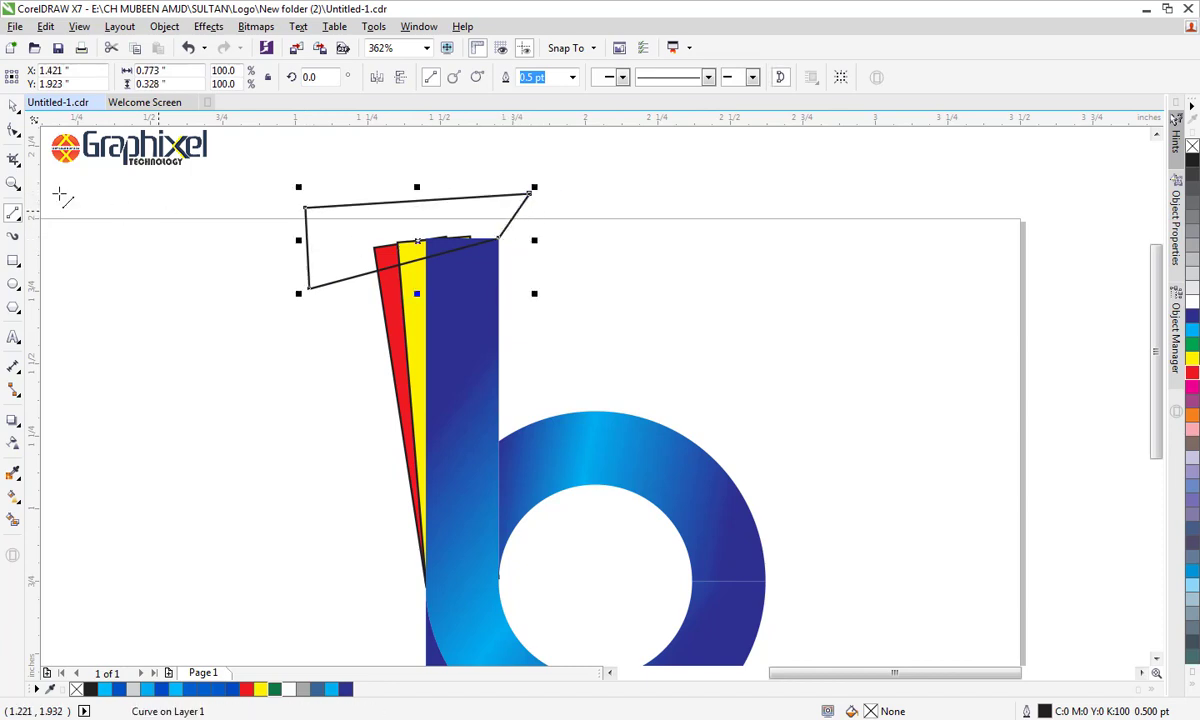
{"action": "left_click", "coordinate": [1192, 316]}
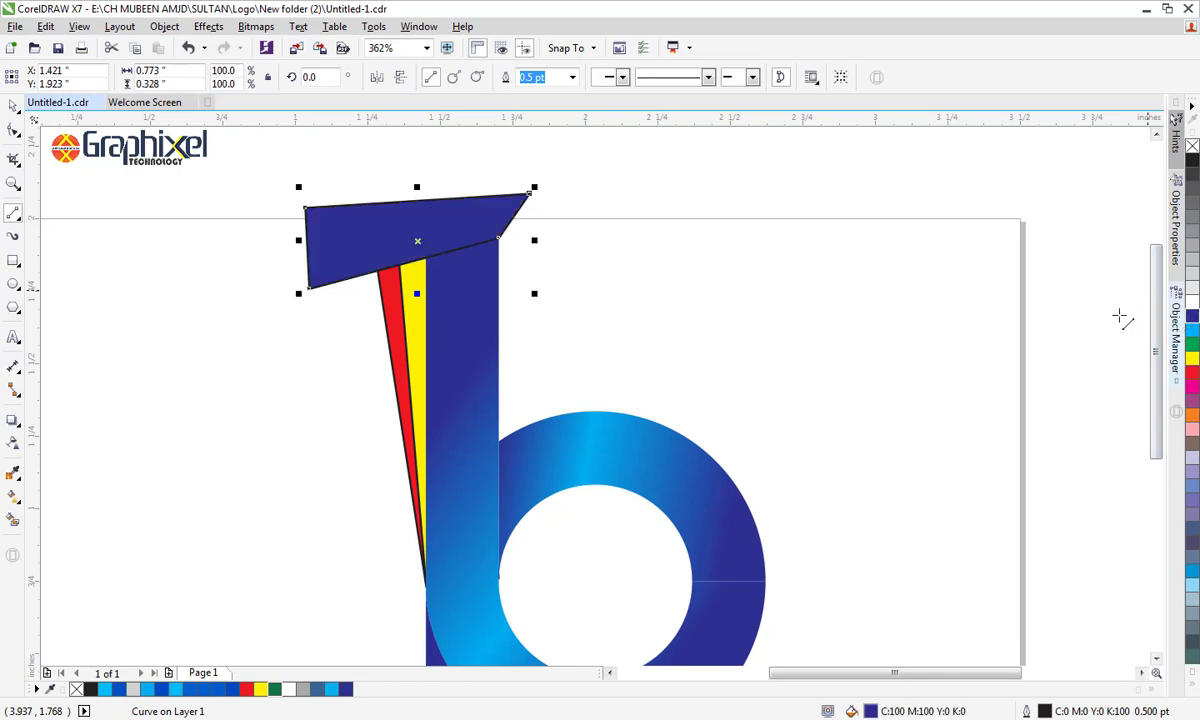
Trim the top of the letter's stem with the dark blue four-sided shape.
{"action": "left_click", "coordinate": [13, 107]}
{"action": "left_click", "coordinate": [470, 298]}
{"action": "left_click", "coordinate": [470, 298], "text": "shift"}
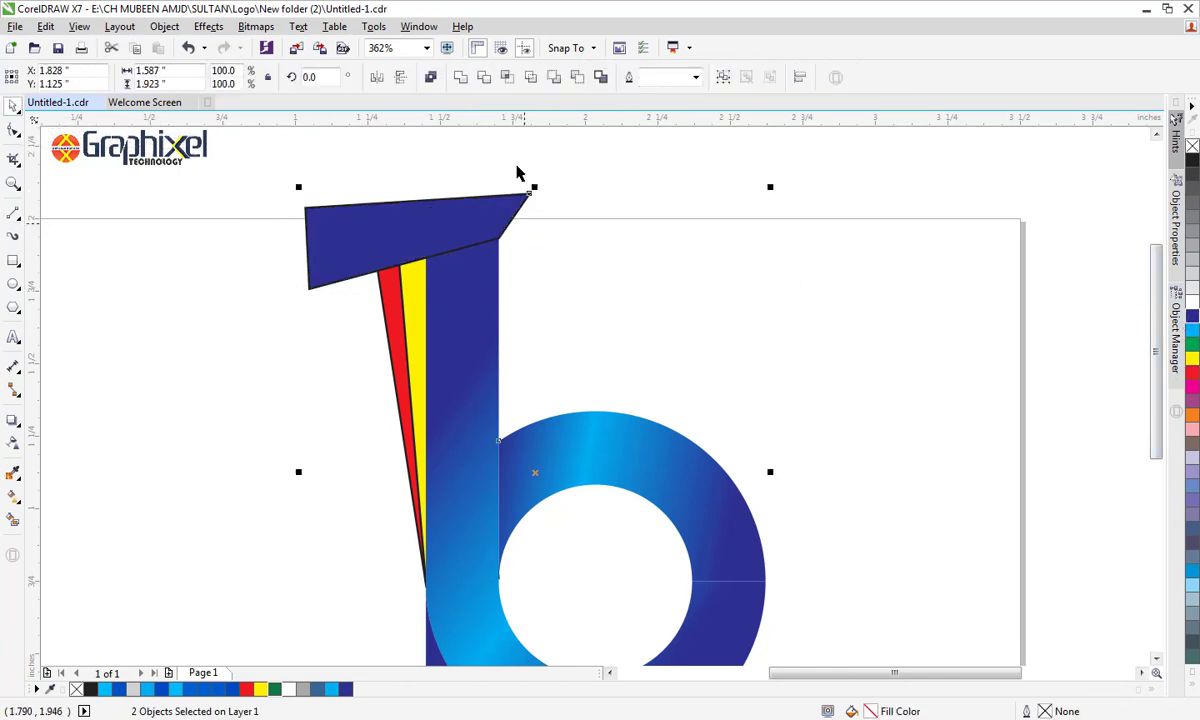
{"action": "left_click", "coordinate": [486, 79]}
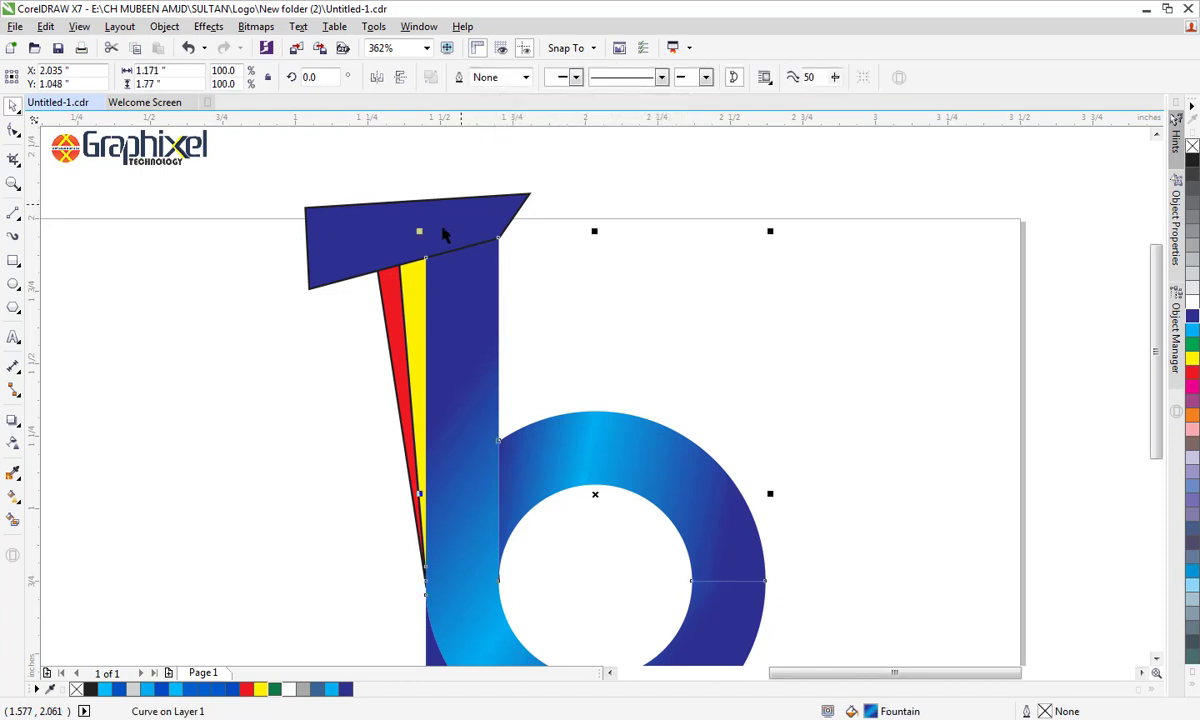
Trim the tops of the yellow and red rectangles with the same dark blue four-sided shape.
{"action": "left_click", "coordinate": [415, 241]}
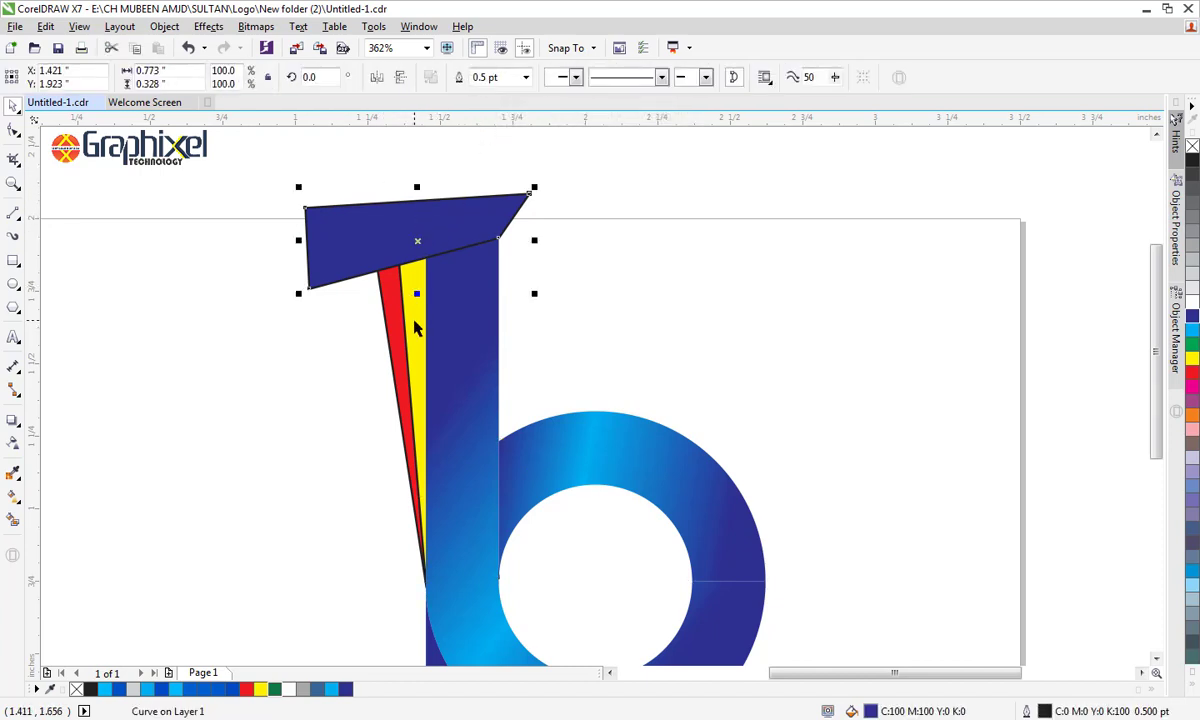
{"action": "left_click", "coordinate": [413, 301], "text": "shift"}
{"action": "left_click", "coordinate": [483, 78]}
{"action": "left_click", "coordinate": [352, 140]}
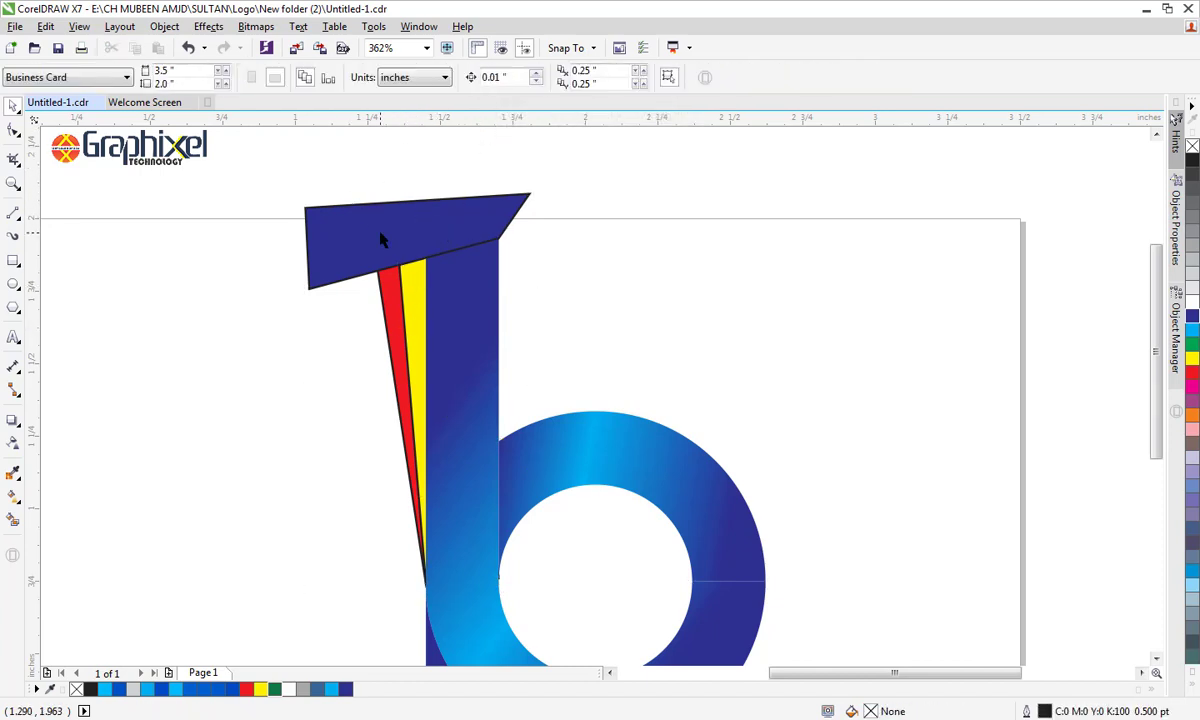
{"action": "left_click", "coordinate": [382, 241]}
{"action": "left_click", "coordinate": [390, 298], "text": "shift"}
{"action": "left_click", "coordinate": [454, 76]}
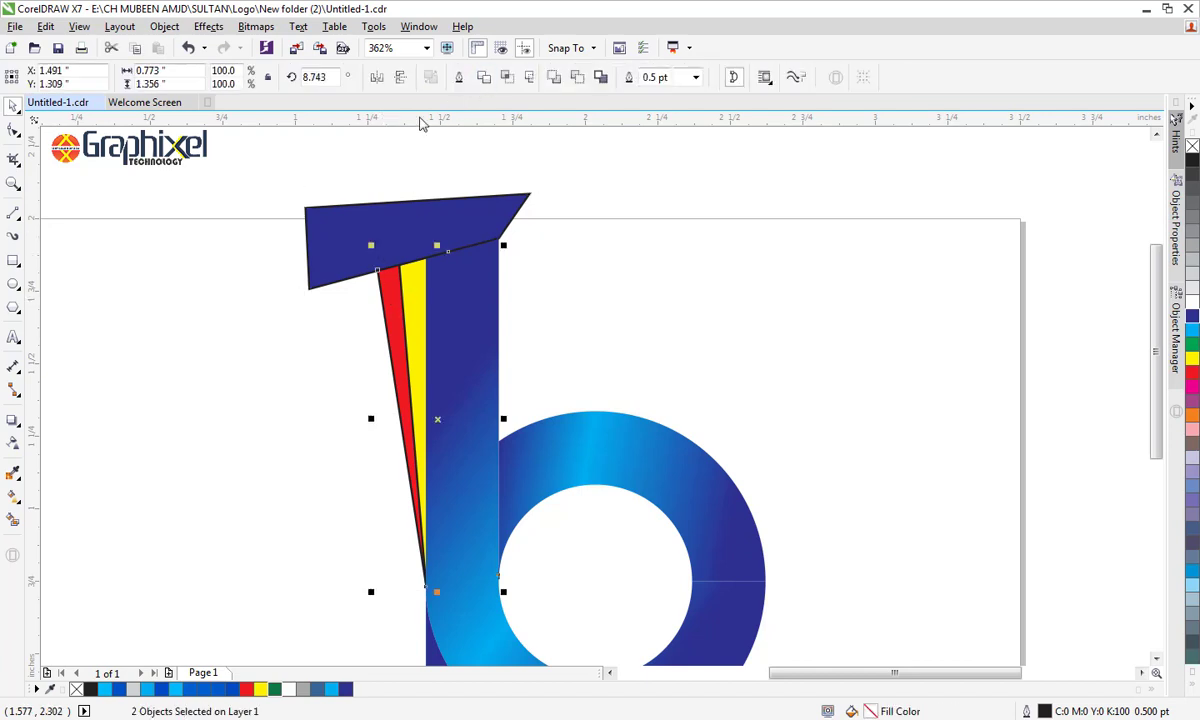
Delete the dark blue cutting shape above the stem.
{"action": "left_click", "coordinate": [420, 170]}
{"action": "left_click", "coordinate": [422, 231]}
{"action": "key", "text": "Delete"}
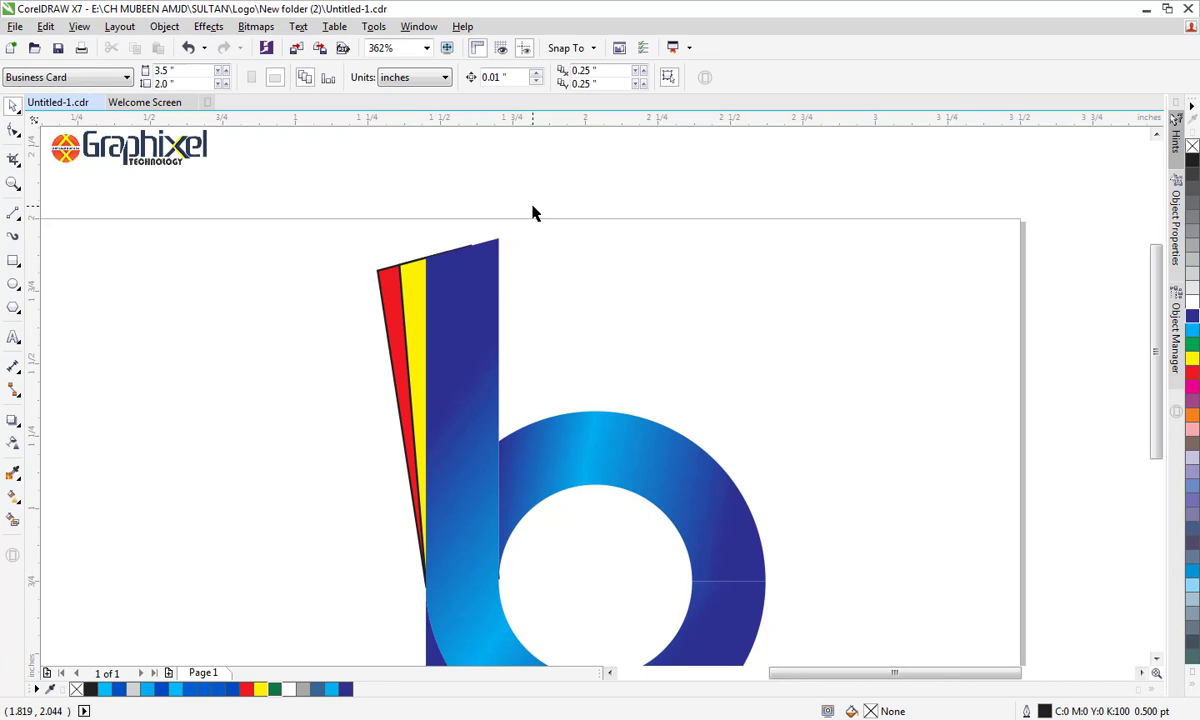
Remove the outlines from all four shapes of the logo, including the red and yellow strips.
{"action": "left_click_drag", "start_coordinate": [512, 321], "coordinate": [537, 224]}
{"action": "left_click_drag", "start_coordinate": [316, 143], "coordinate": [855, 598]}
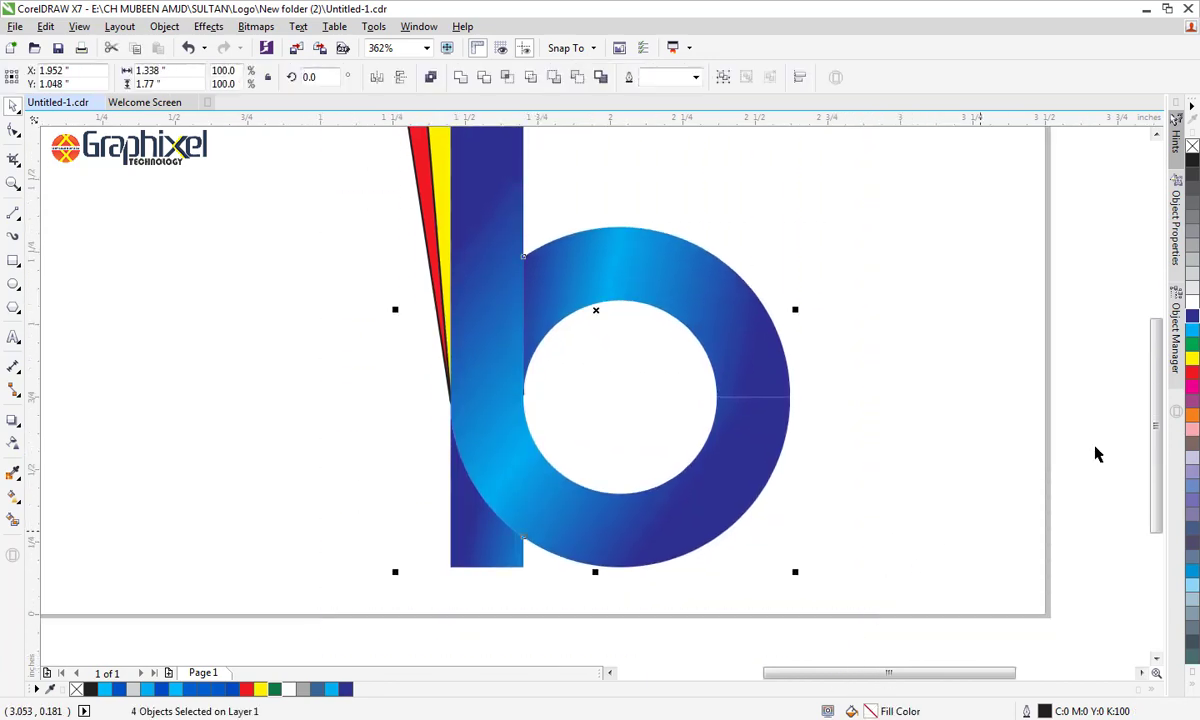
{"action": "right_click", "coordinate": [1192, 146]}
{"action": "left_click", "coordinate": [930, 310]}
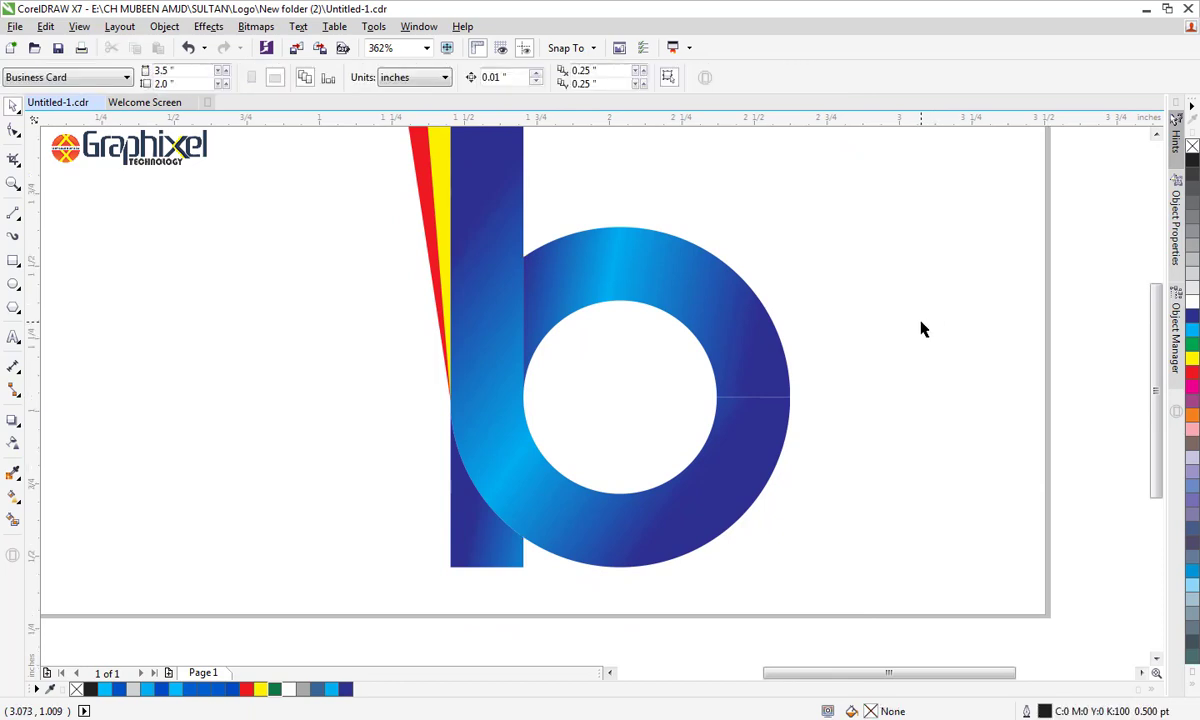
Group the four shapes of the logo and centre the group on the page.
{"action": "scroll", "coordinate": [880, 428], "scroll_direction": "up", "scroll_amount": 2}
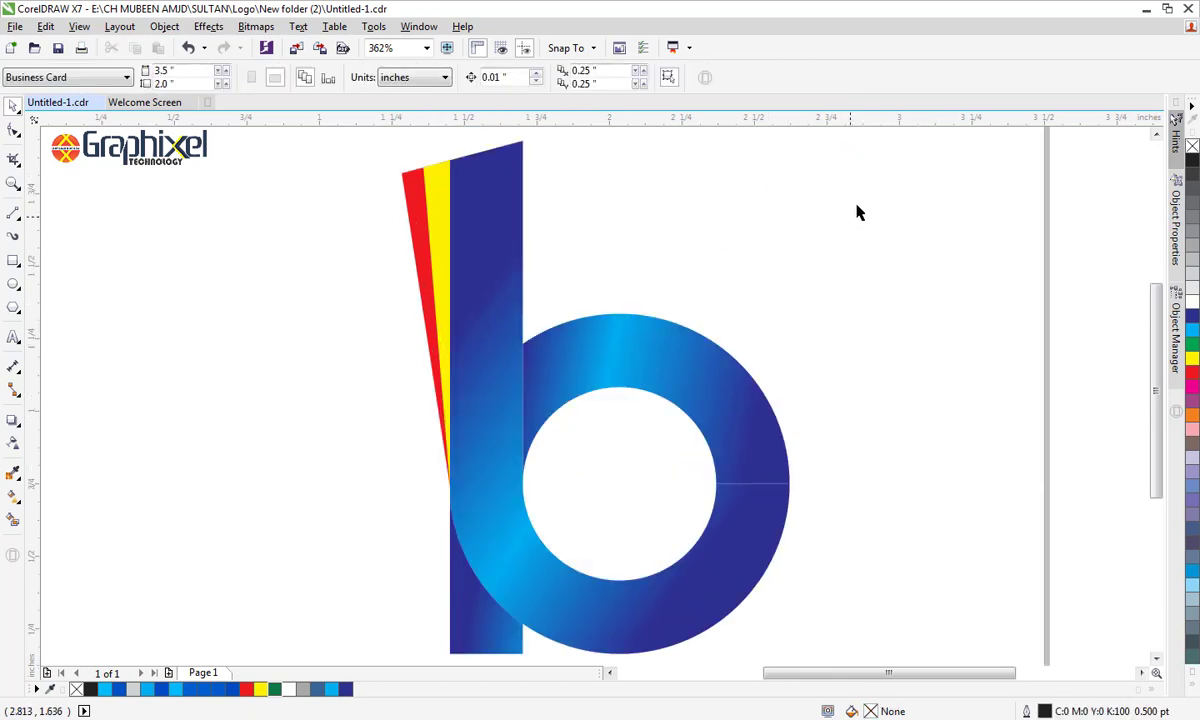
{"action": "left_click_drag", "start_coordinate": [872, 197], "coordinate": [321, 514]}
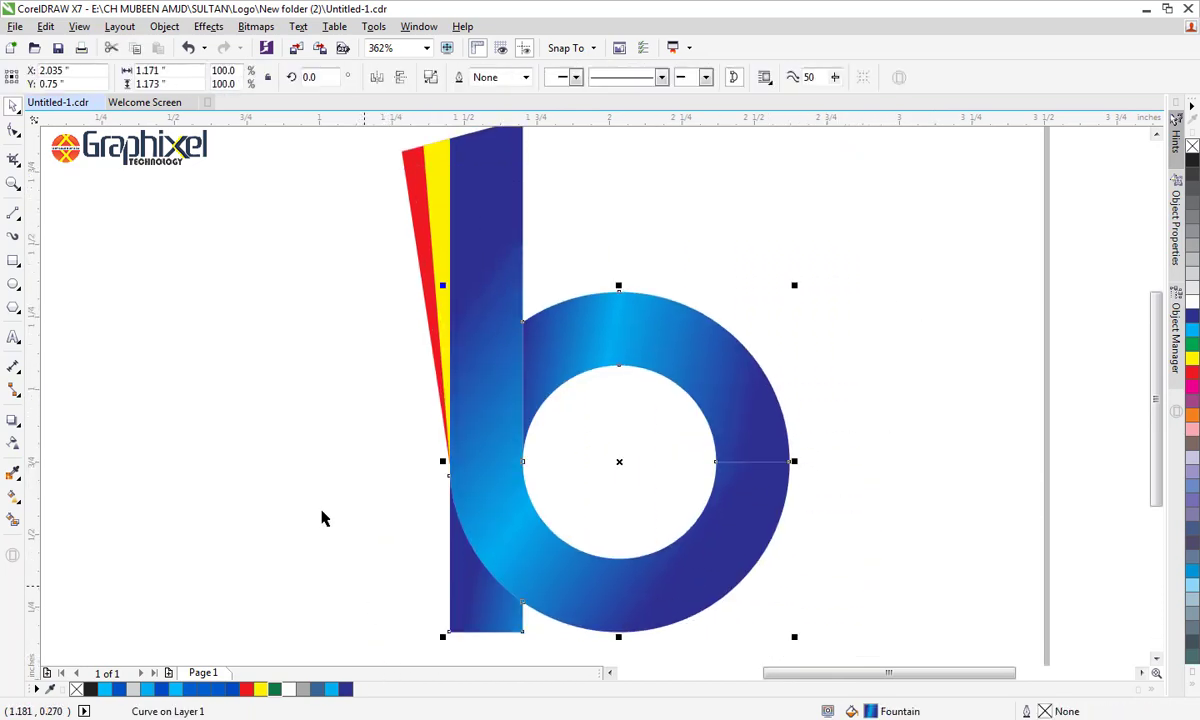
{"action": "left_click", "coordinate": [249, 154]}
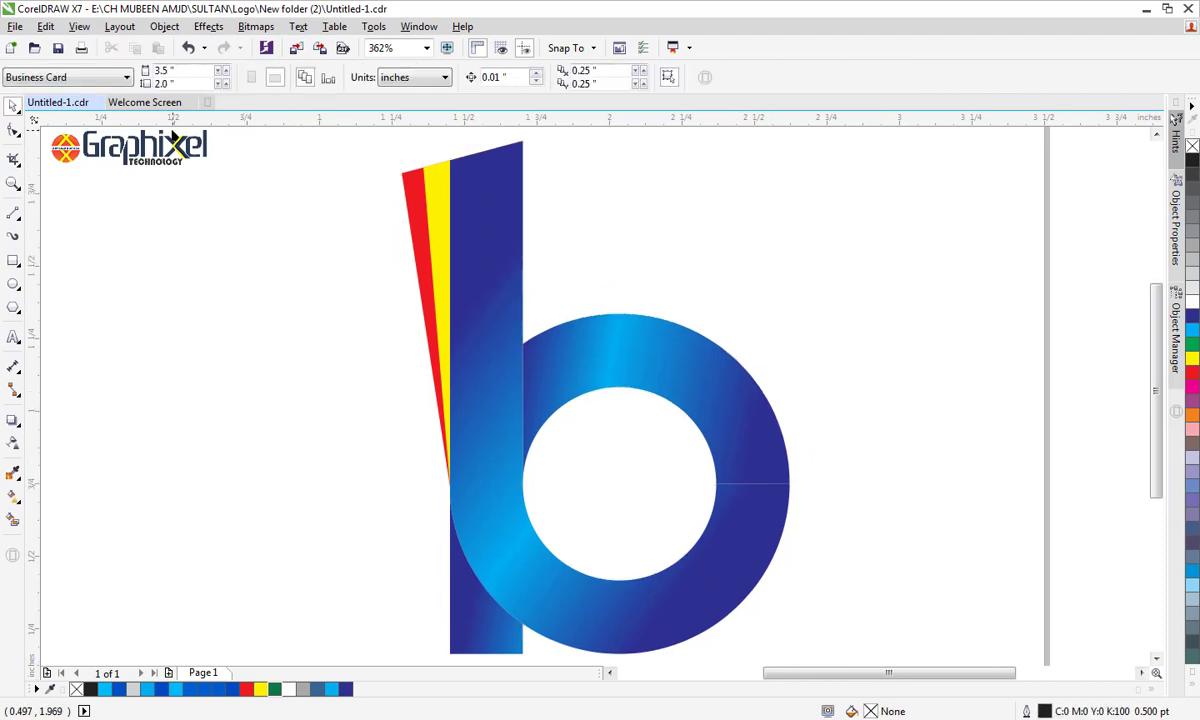
{"action": "left_click_drag", "start_coordinate": [230, 154], "coordinate": [881, 613]}
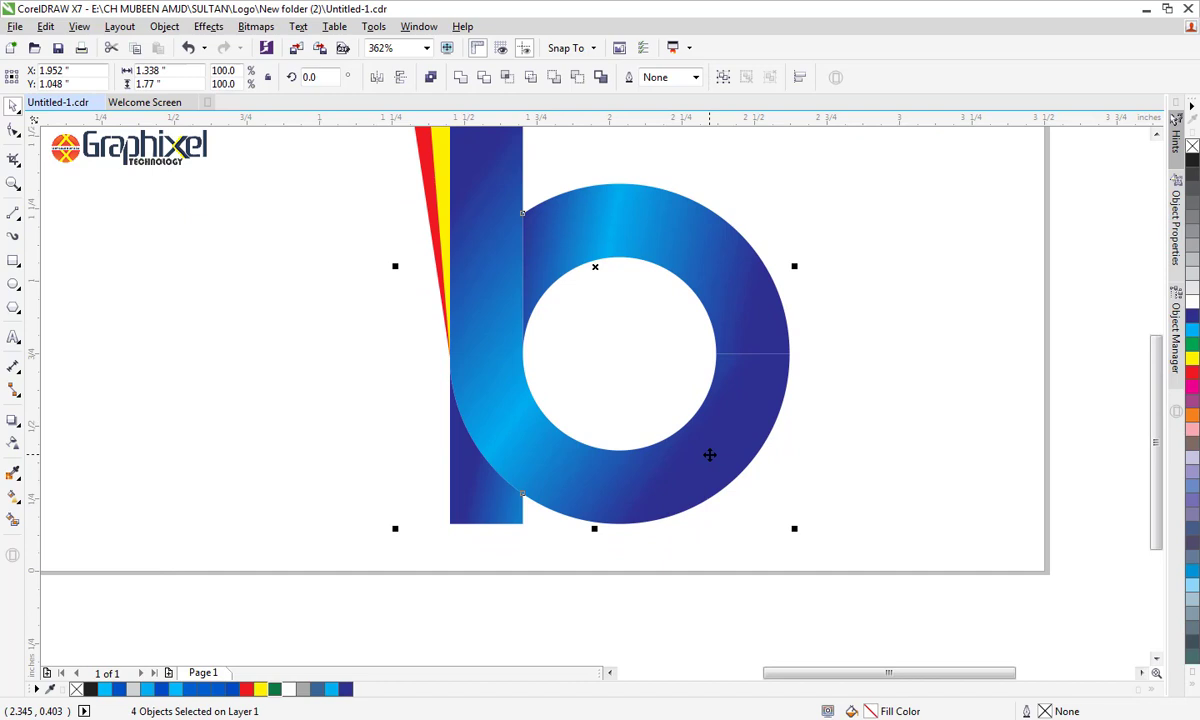
{"action": "key", "text": "ctrl+g"}
{"action": "left_click_drag", "start_coordinate": [709, 455], "coordinate": [650, 472]}
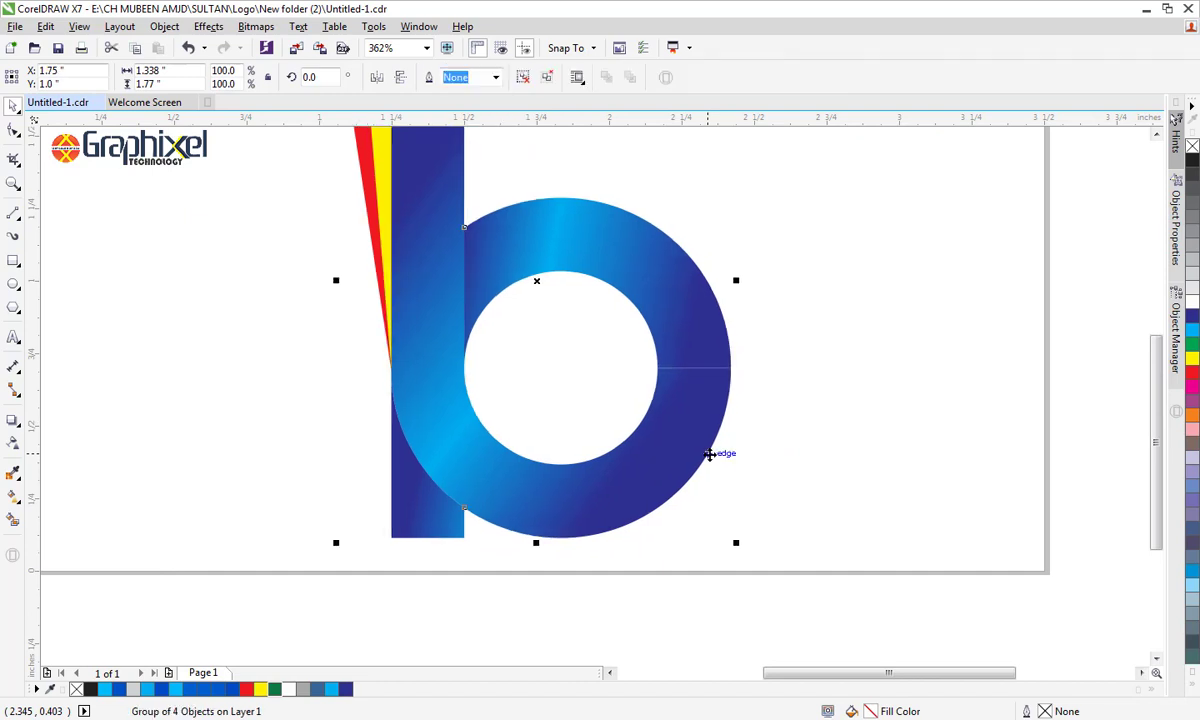
{"action": "left_click", "coordinate": [801, 447]}
{"action": "left_click_drag", "start_coordinate": [1160, 401], "coordinate": [1157, 358]}
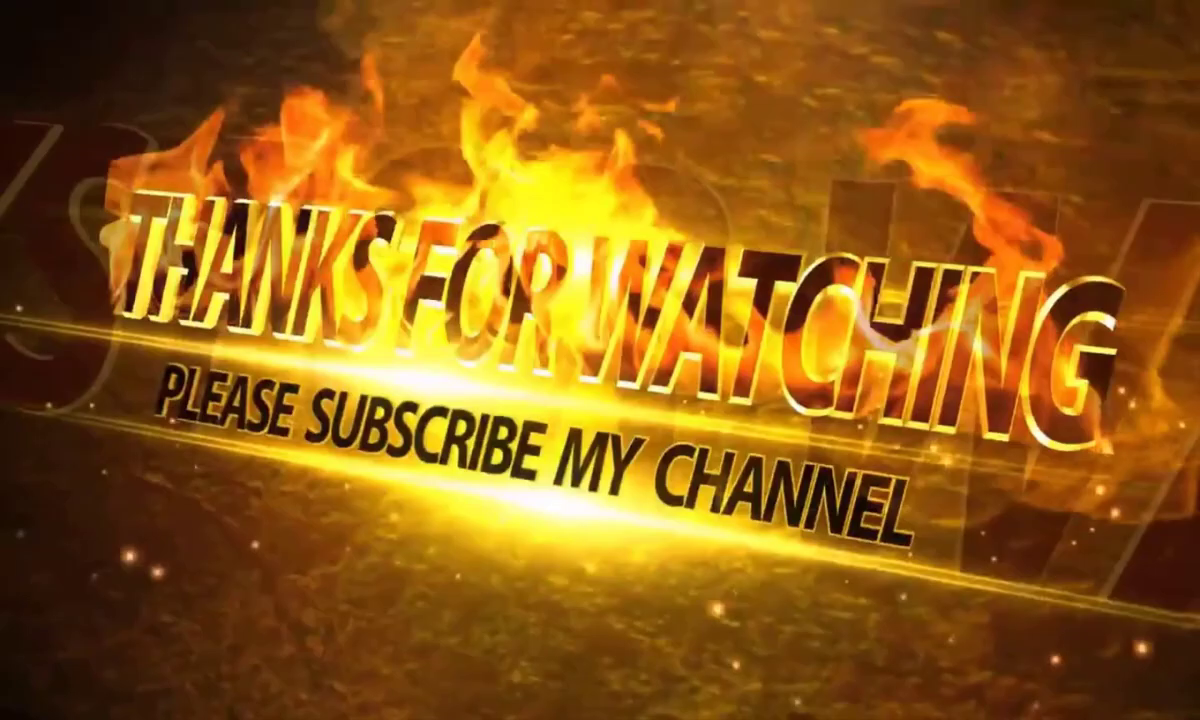